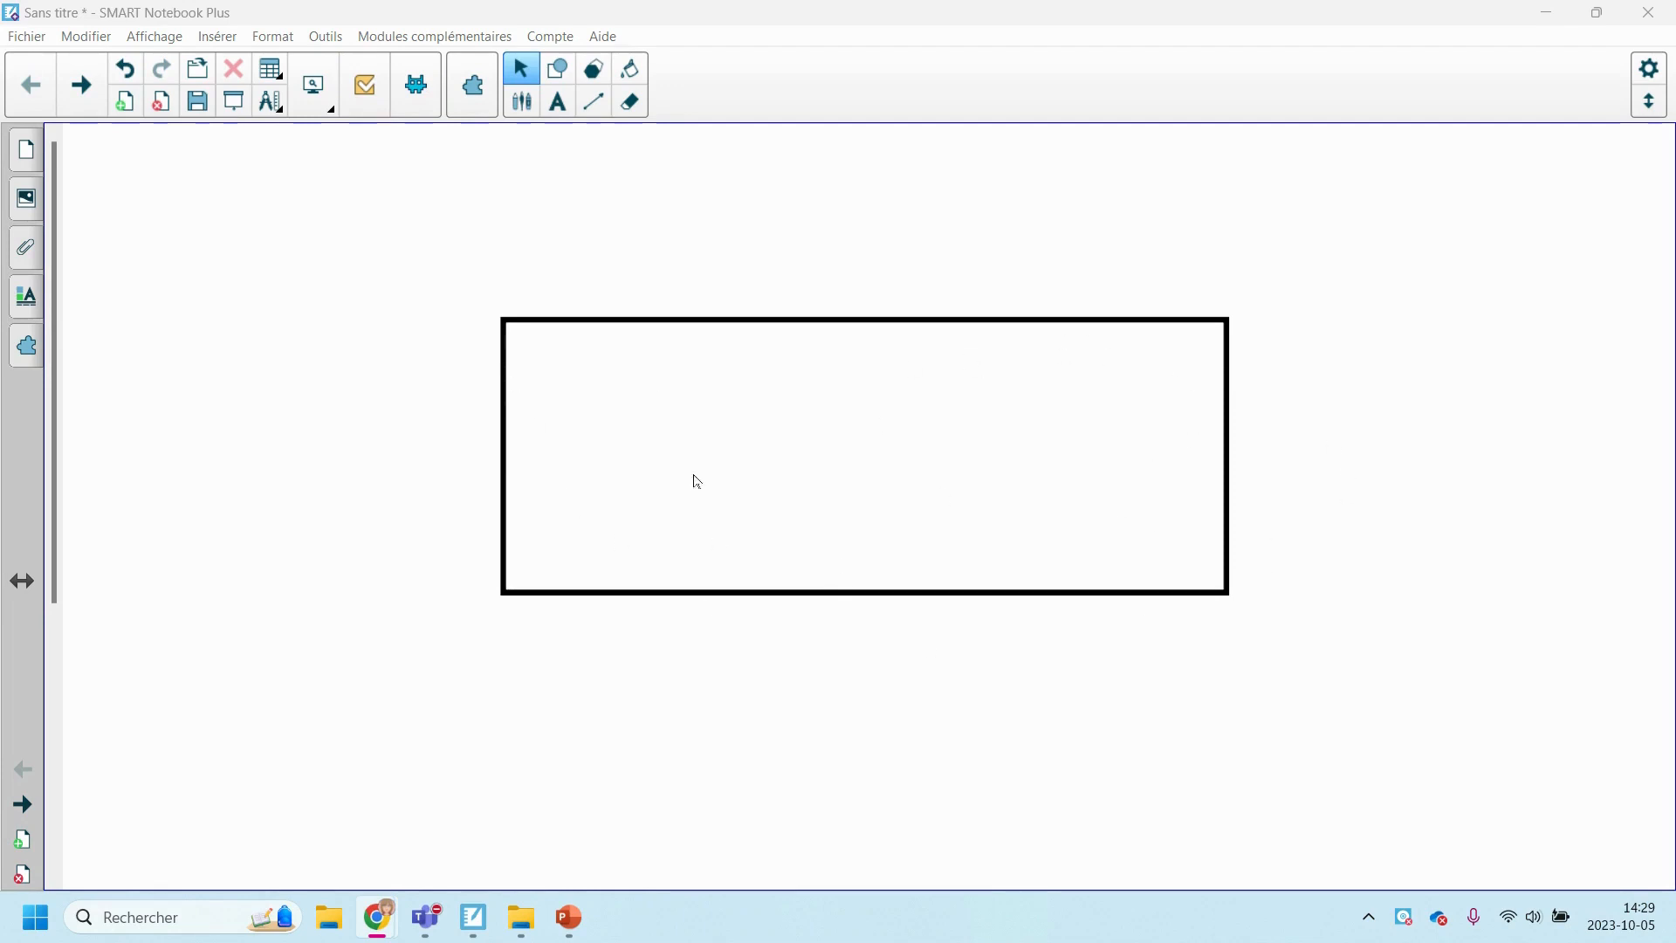
Select the rectangle and give it a purple fill with a yellow outline.
mouse_move(707, 324)
mouse_down()
mouse_move(659, 322)
mouse_move(688, 315)
mouse_up()
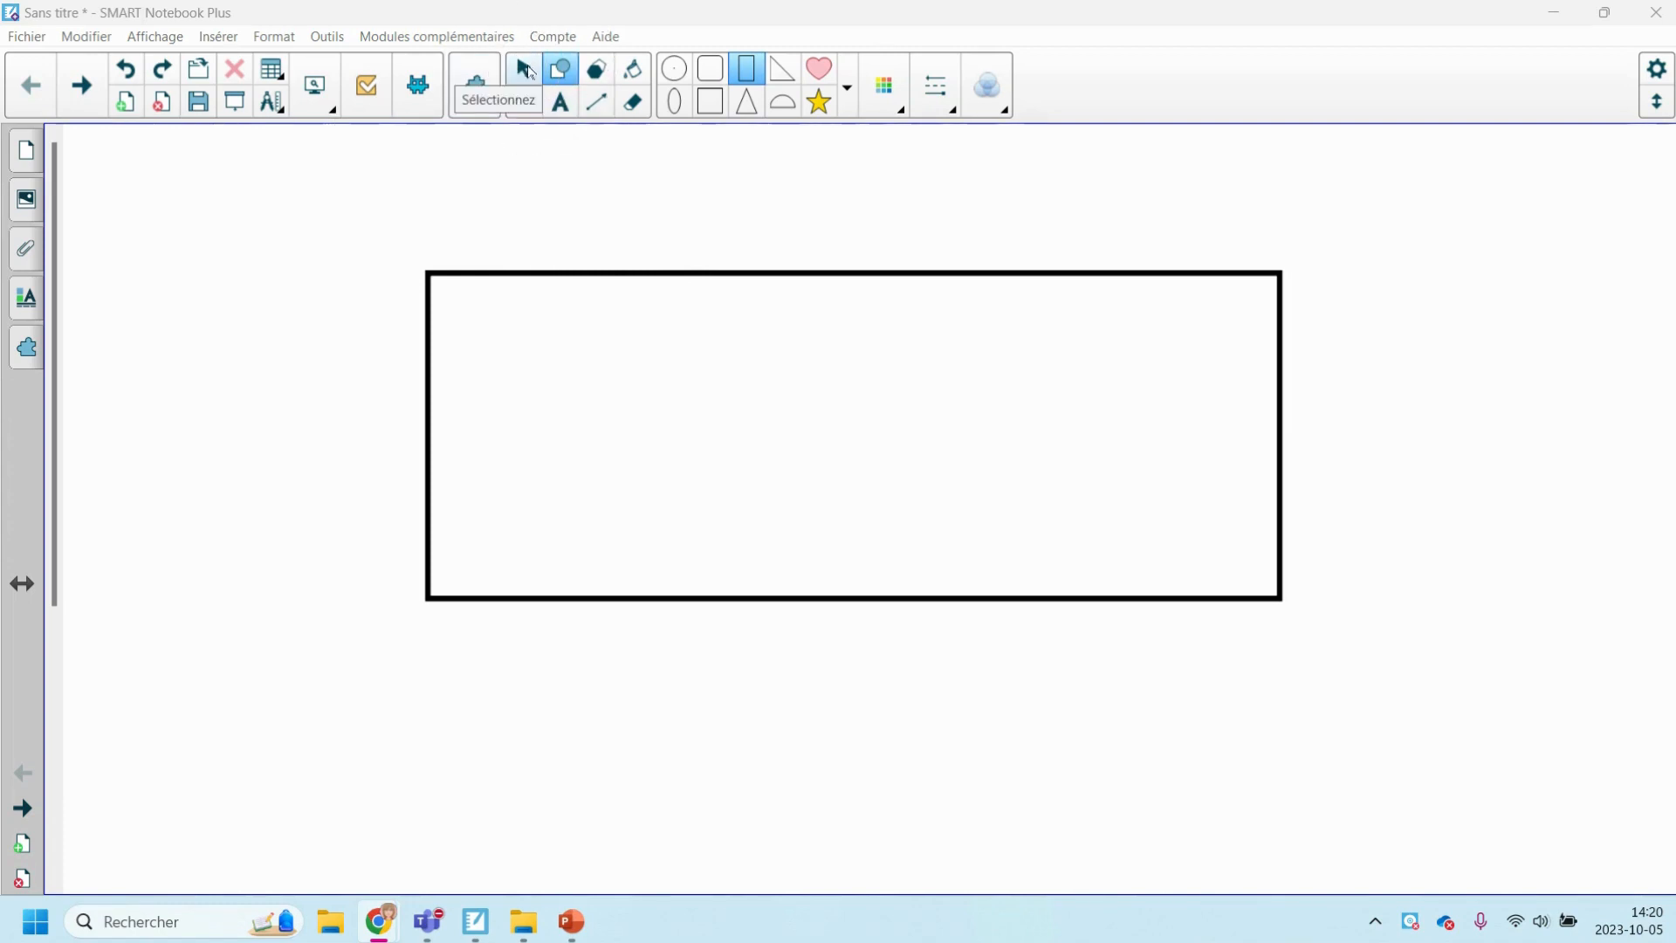
click(526, 69)
click(527, 70)
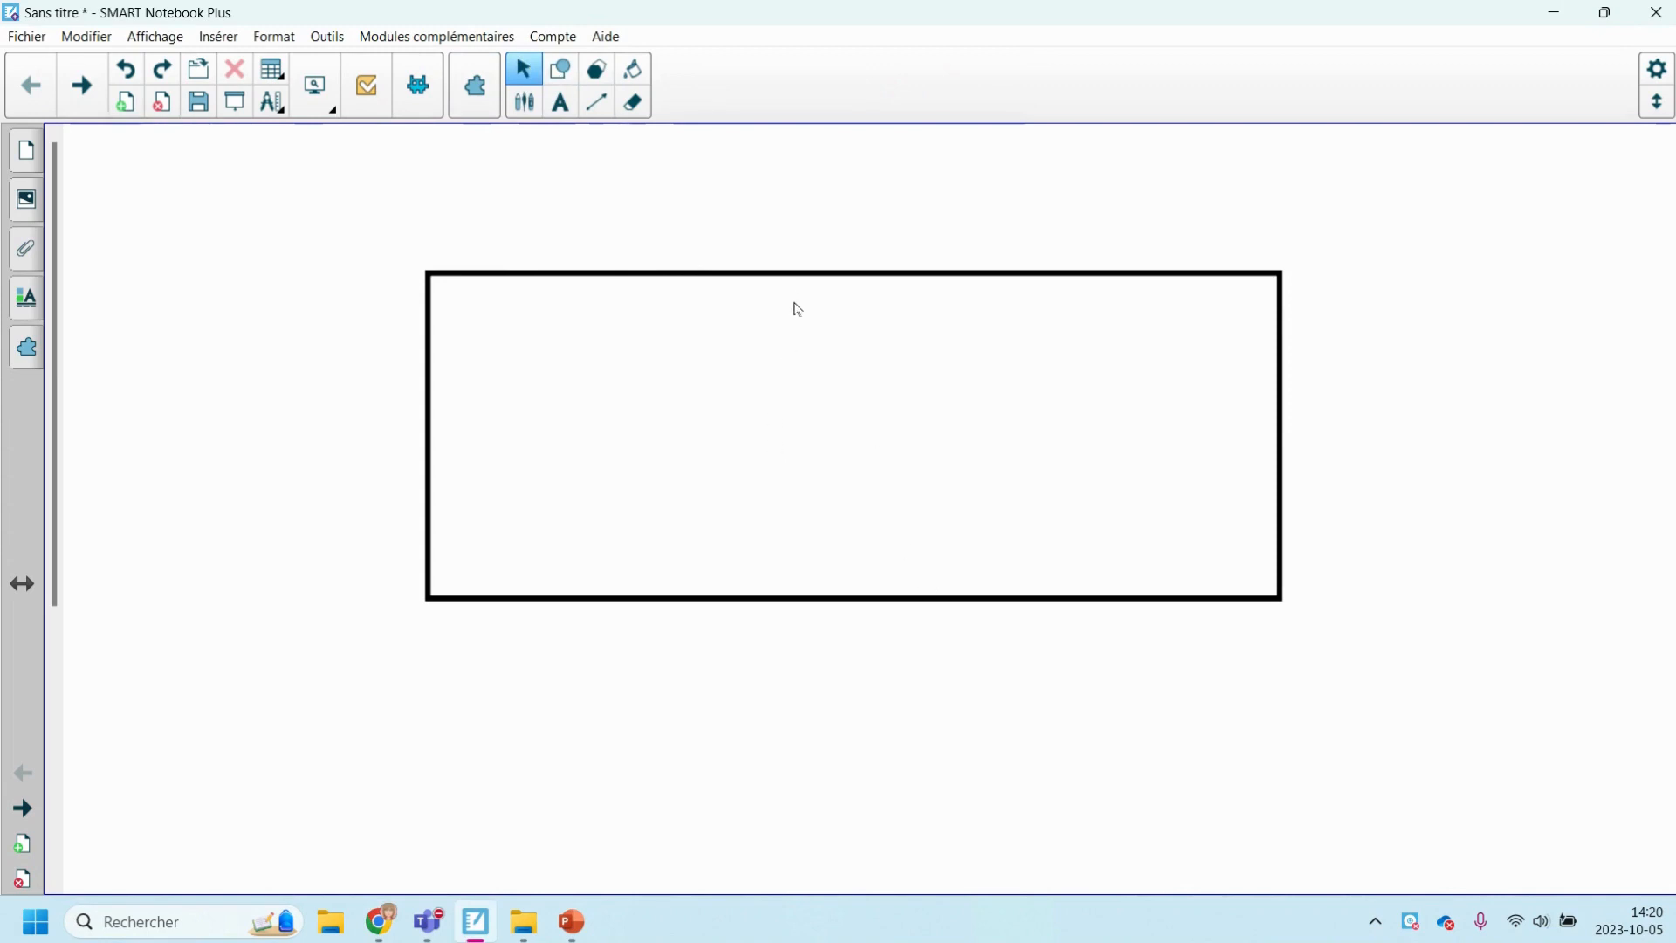
click(792, 275)
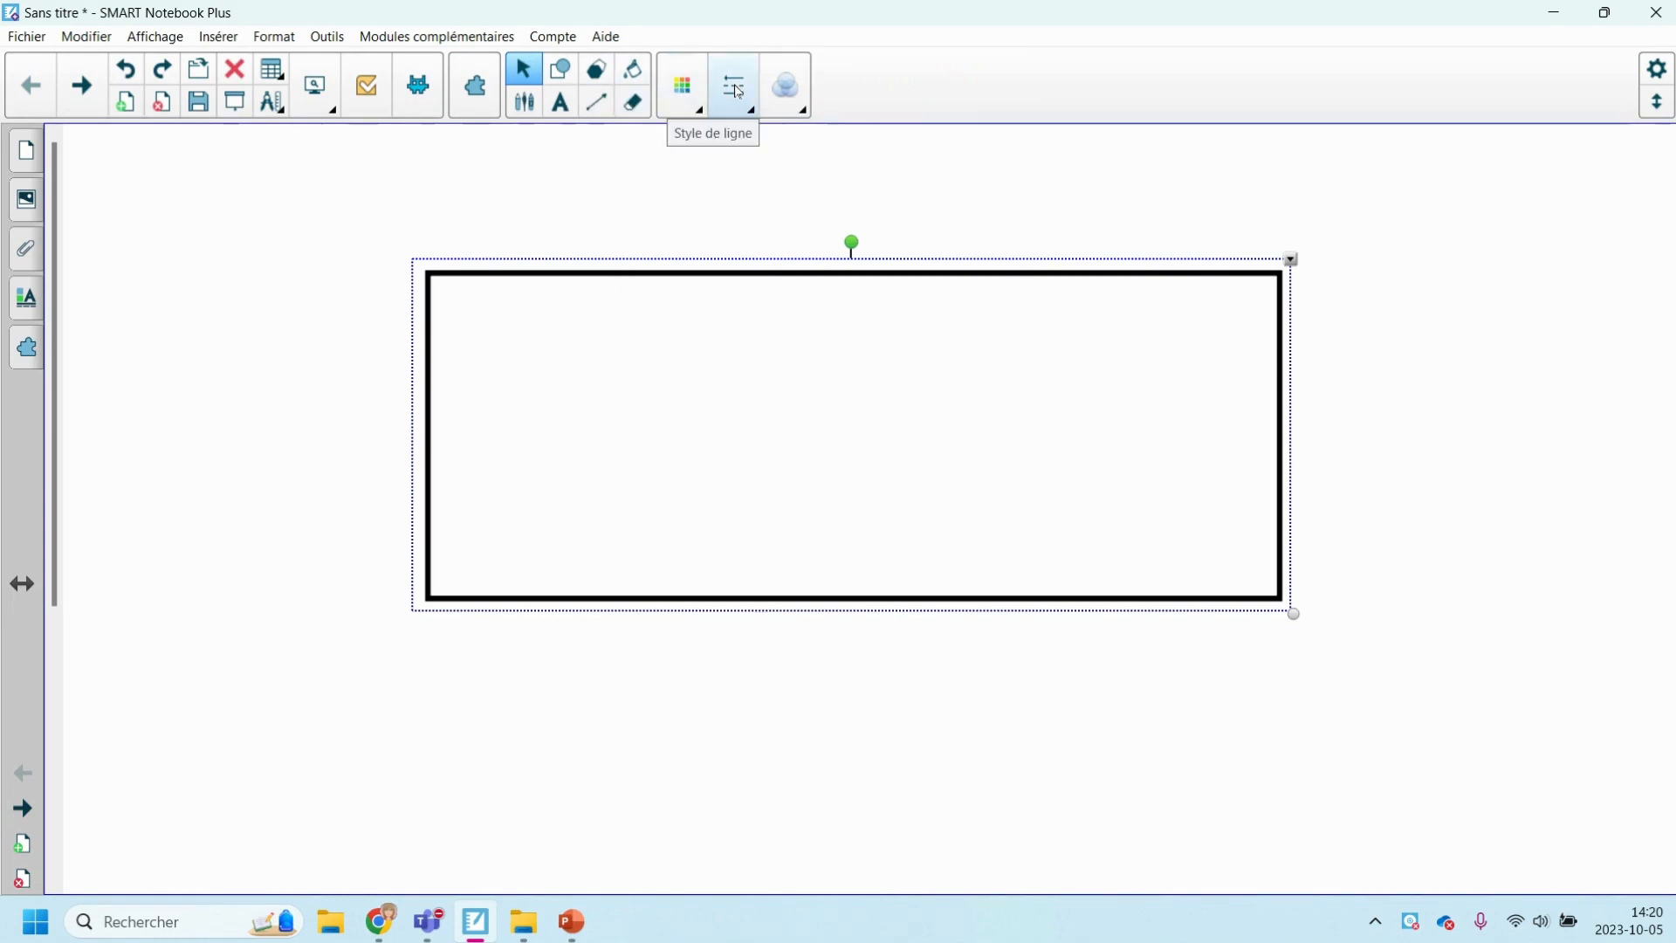
click(685, 91)
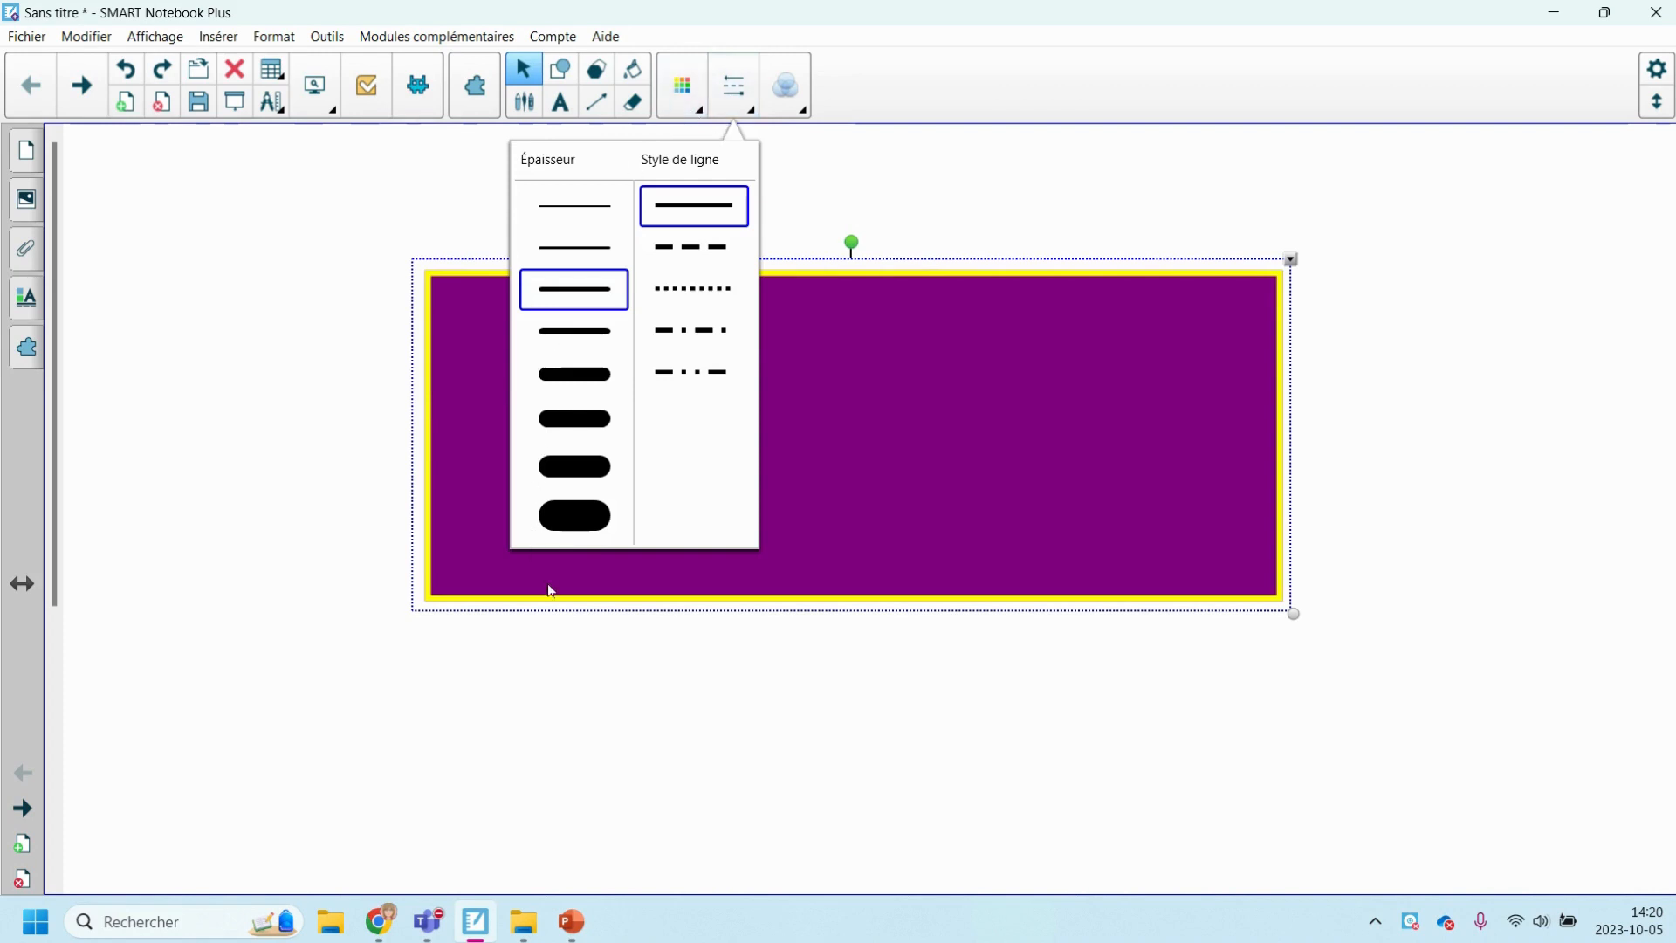
Try the thickest outline and a dash-dot-dot style on the rectangle, and settle on the thinnest solid line.
click(569, 527)
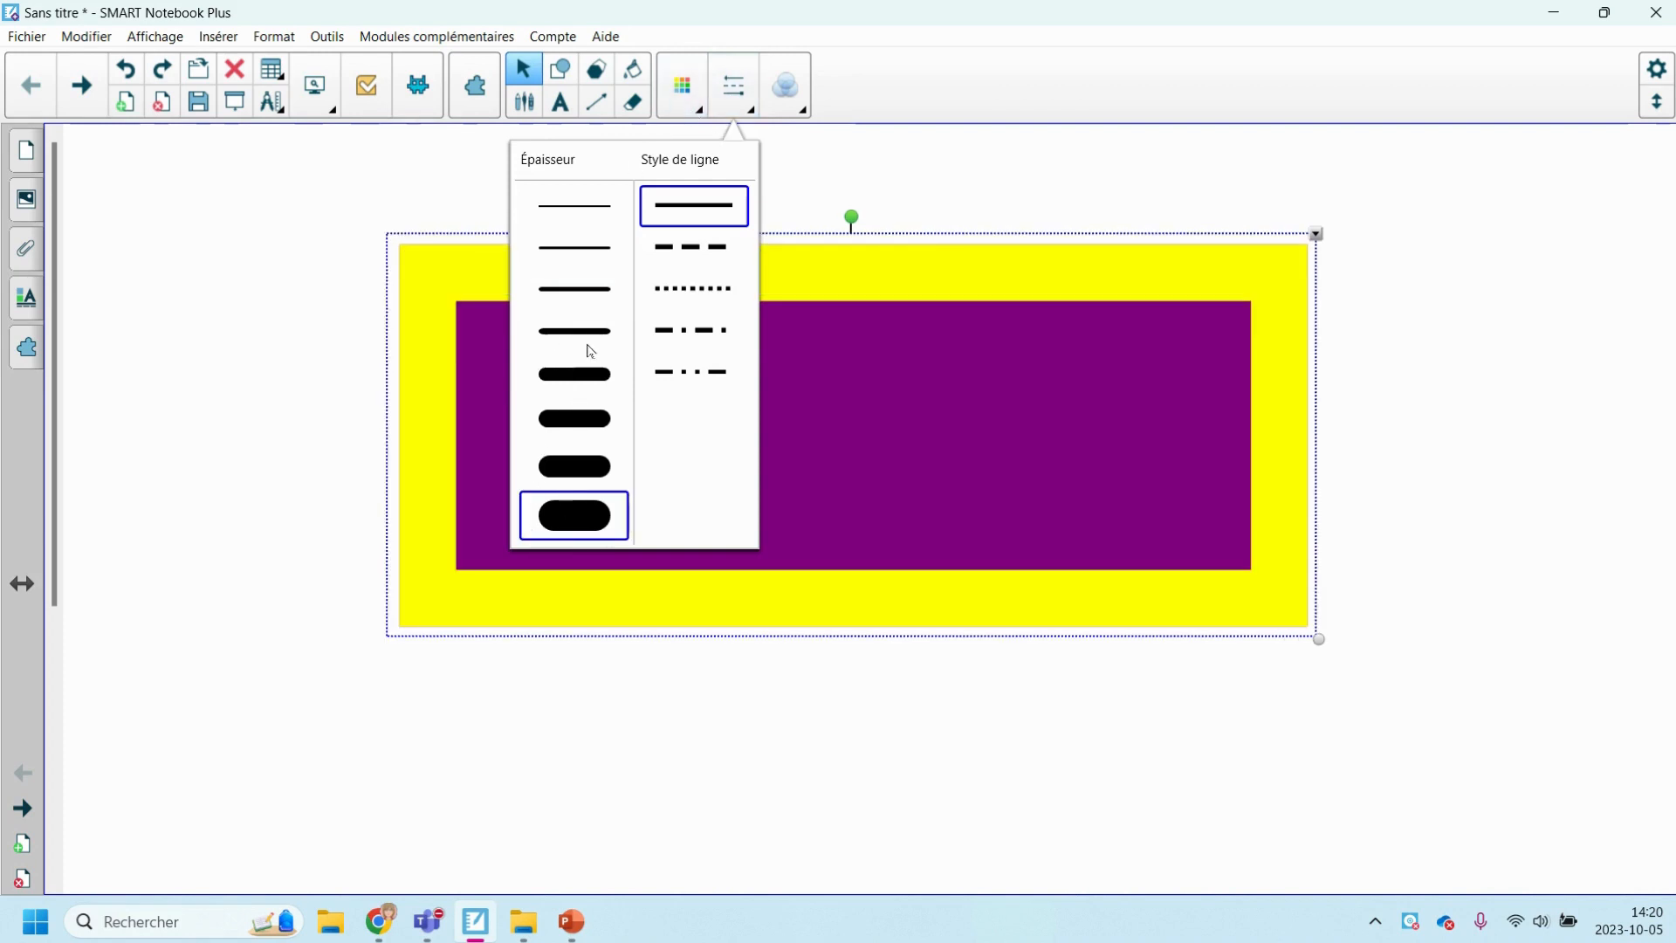
click(584, 218)
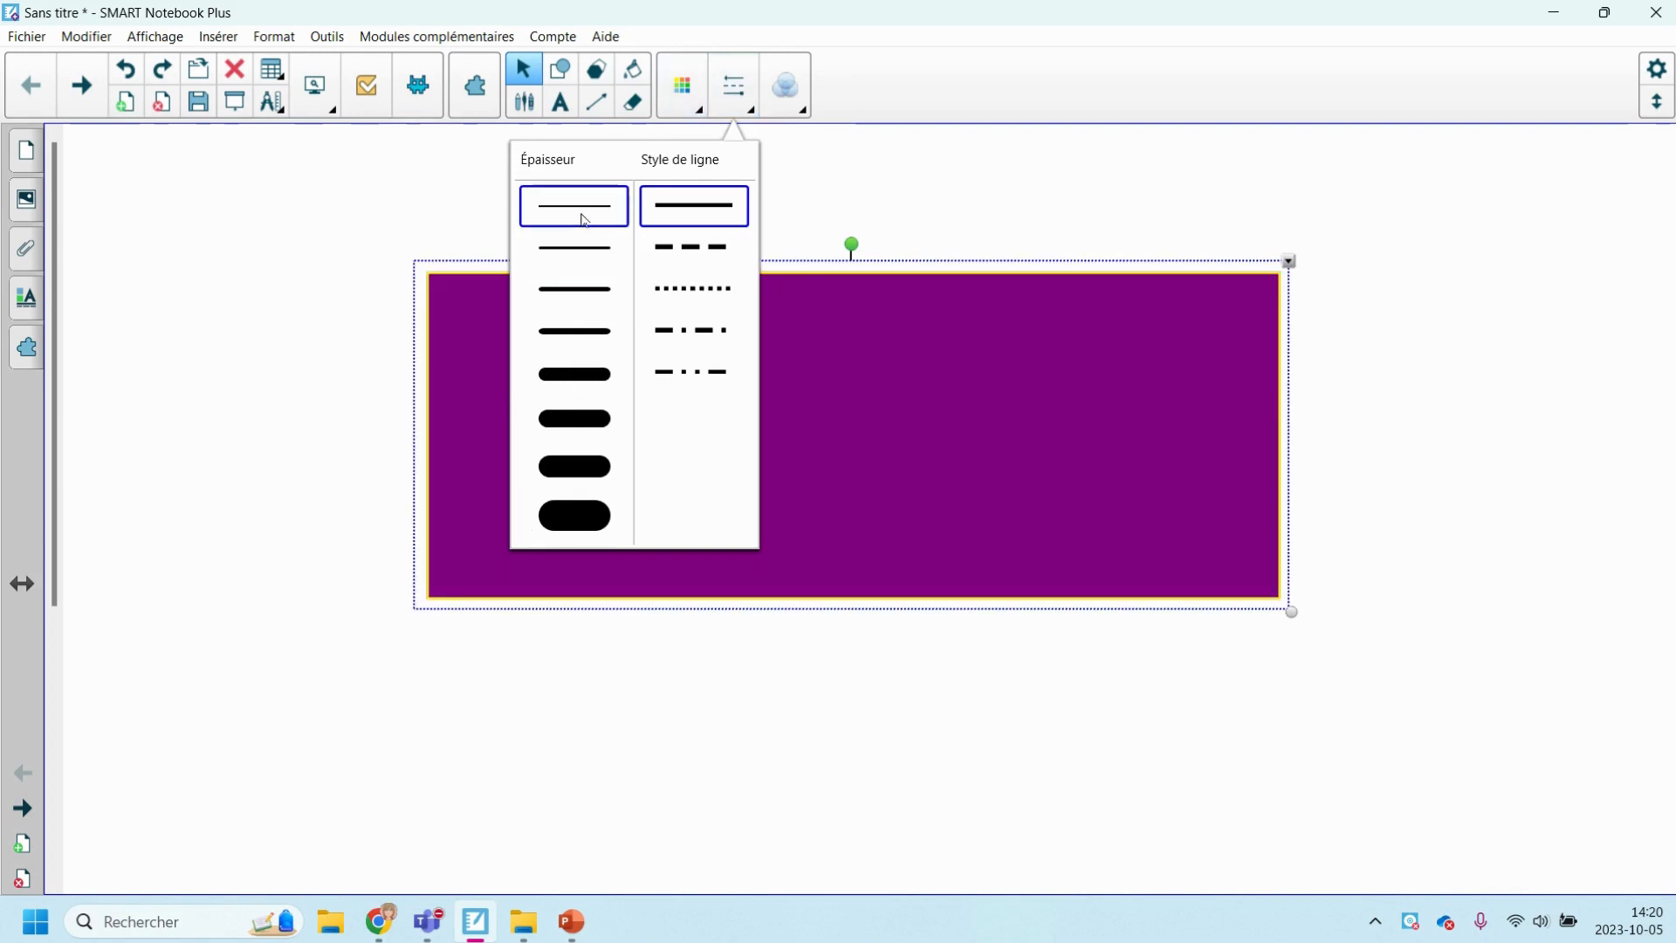
click(705, 374)
click(692, 205)
click(745, 121)
Try the transparency setting on the rectangle and return it to fully opaque.
click(786, 98)
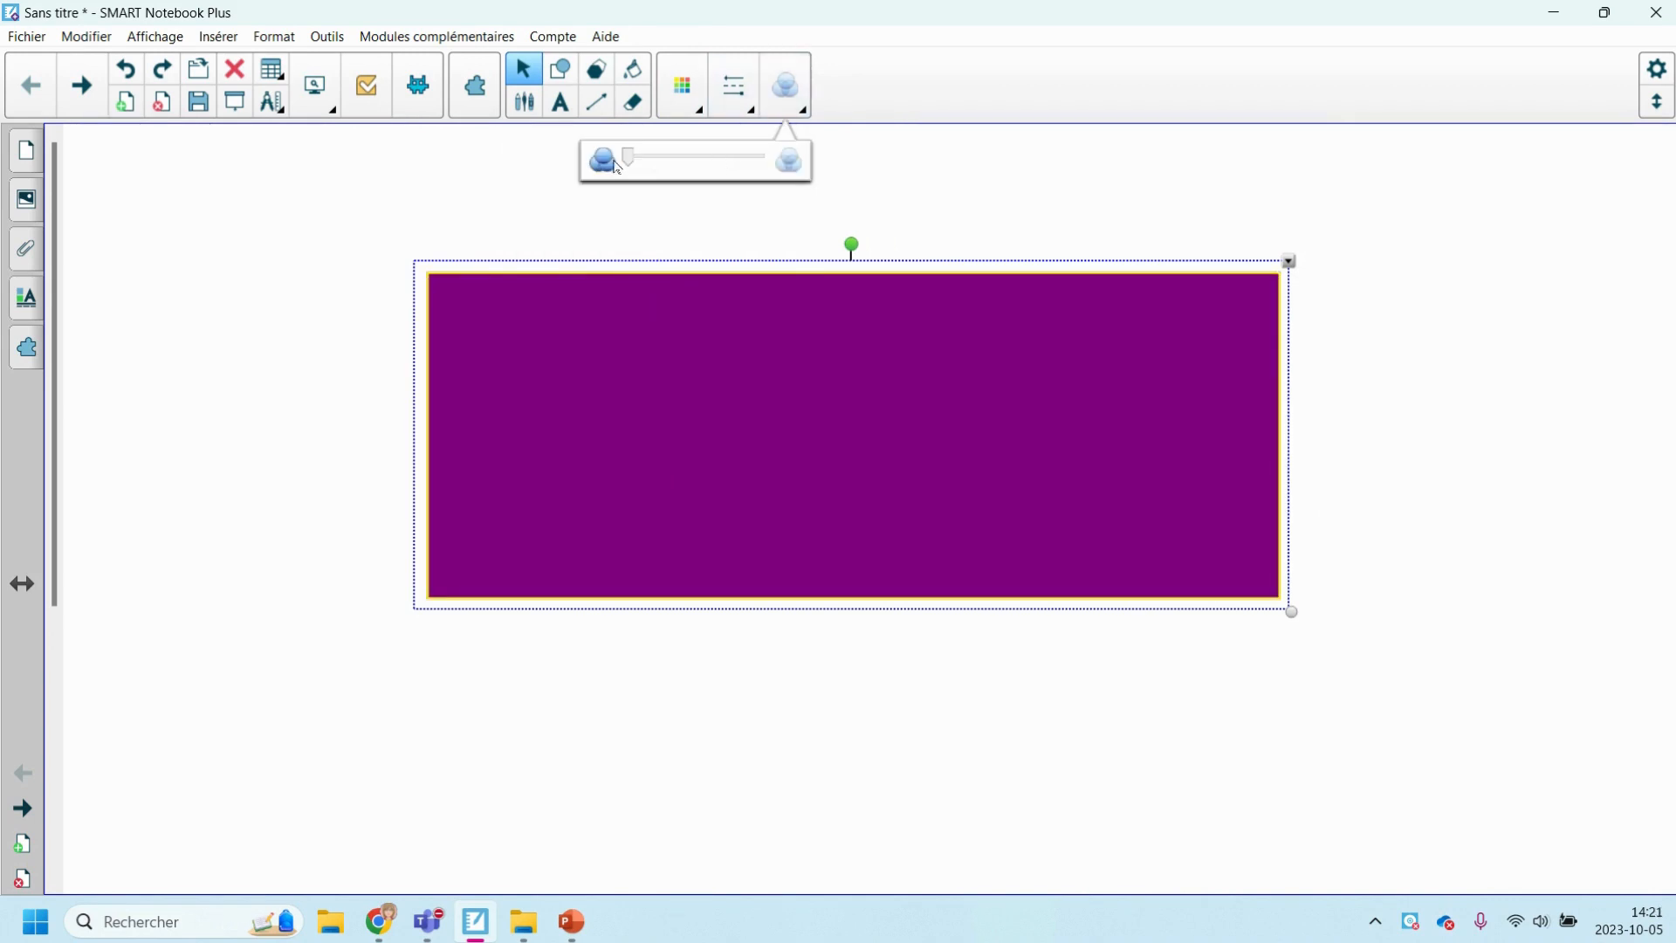
mouse_move(633, 164)
mouse_down()
mouse_move(733, 159)
mouse_move(625, 161)
mouse_up()
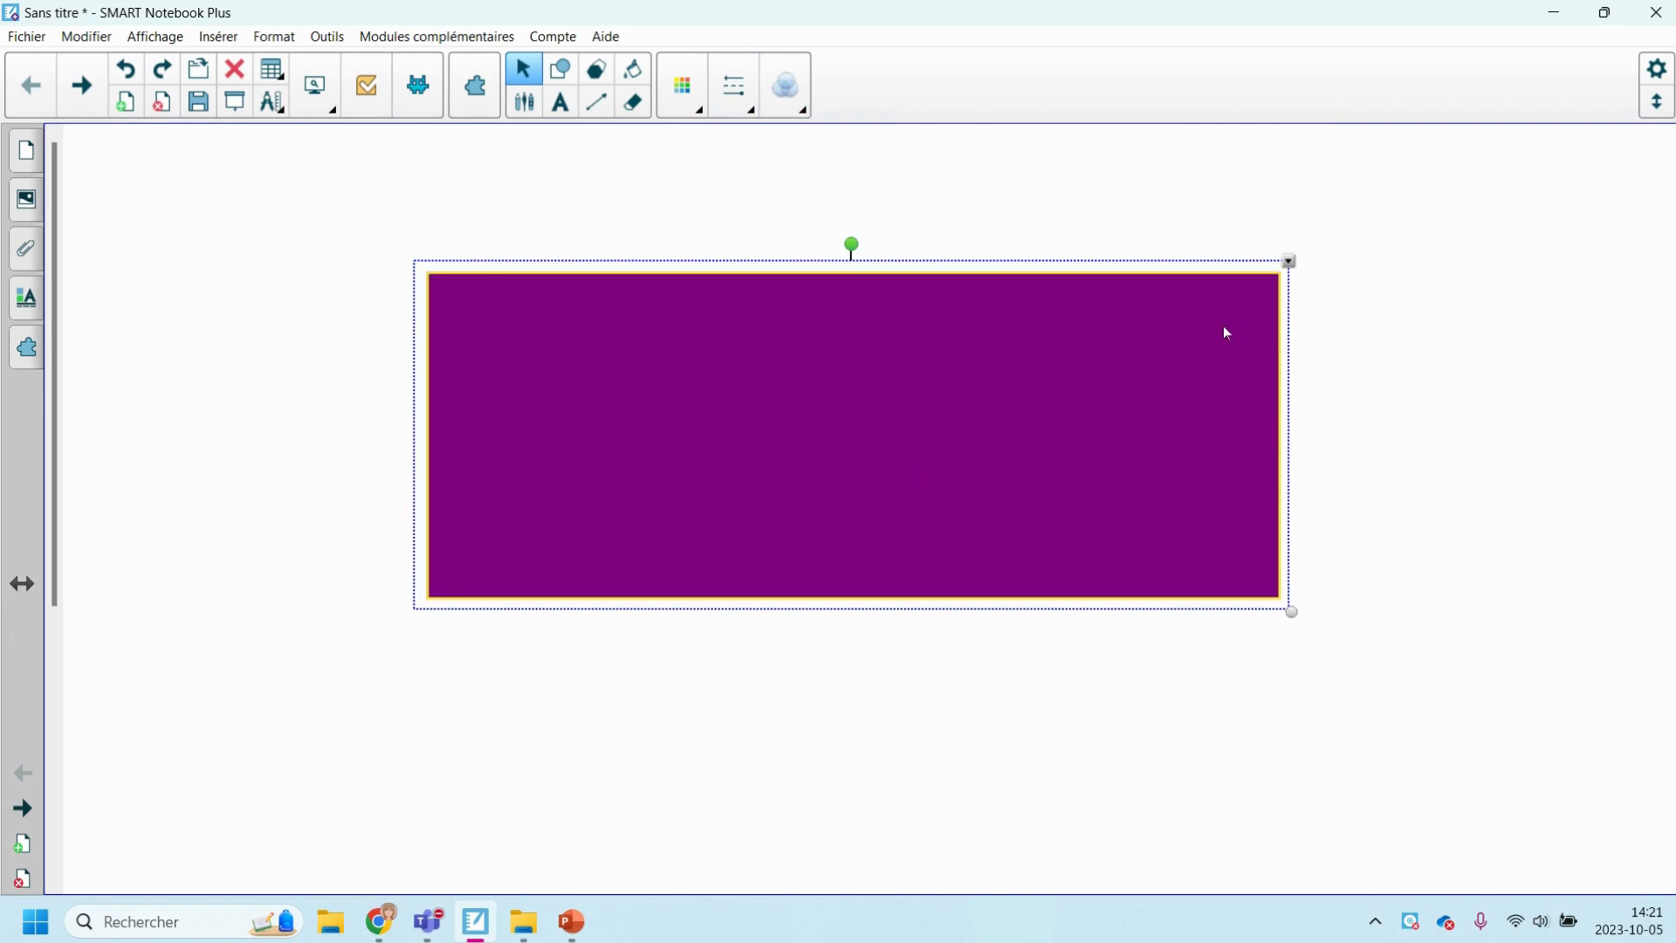
Make the rectangle an infinite cloner (Cloneur à l'infini), pull several copies off it, and turn infinite cloning off.
click(1290, 261)
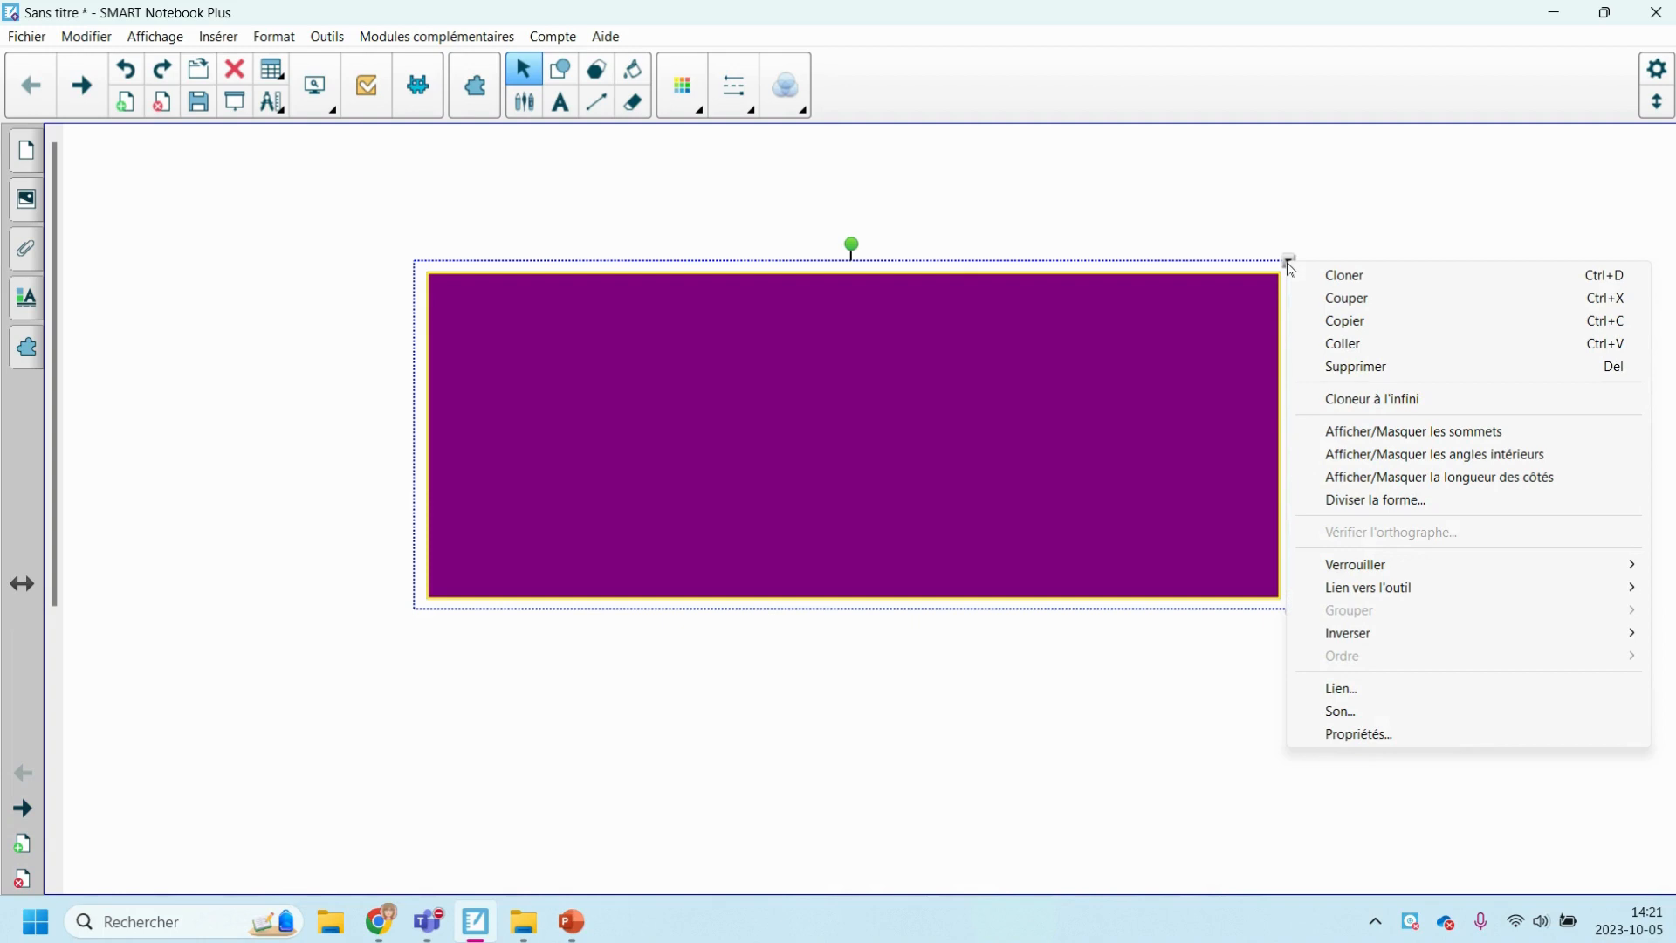
click(1384, 402)
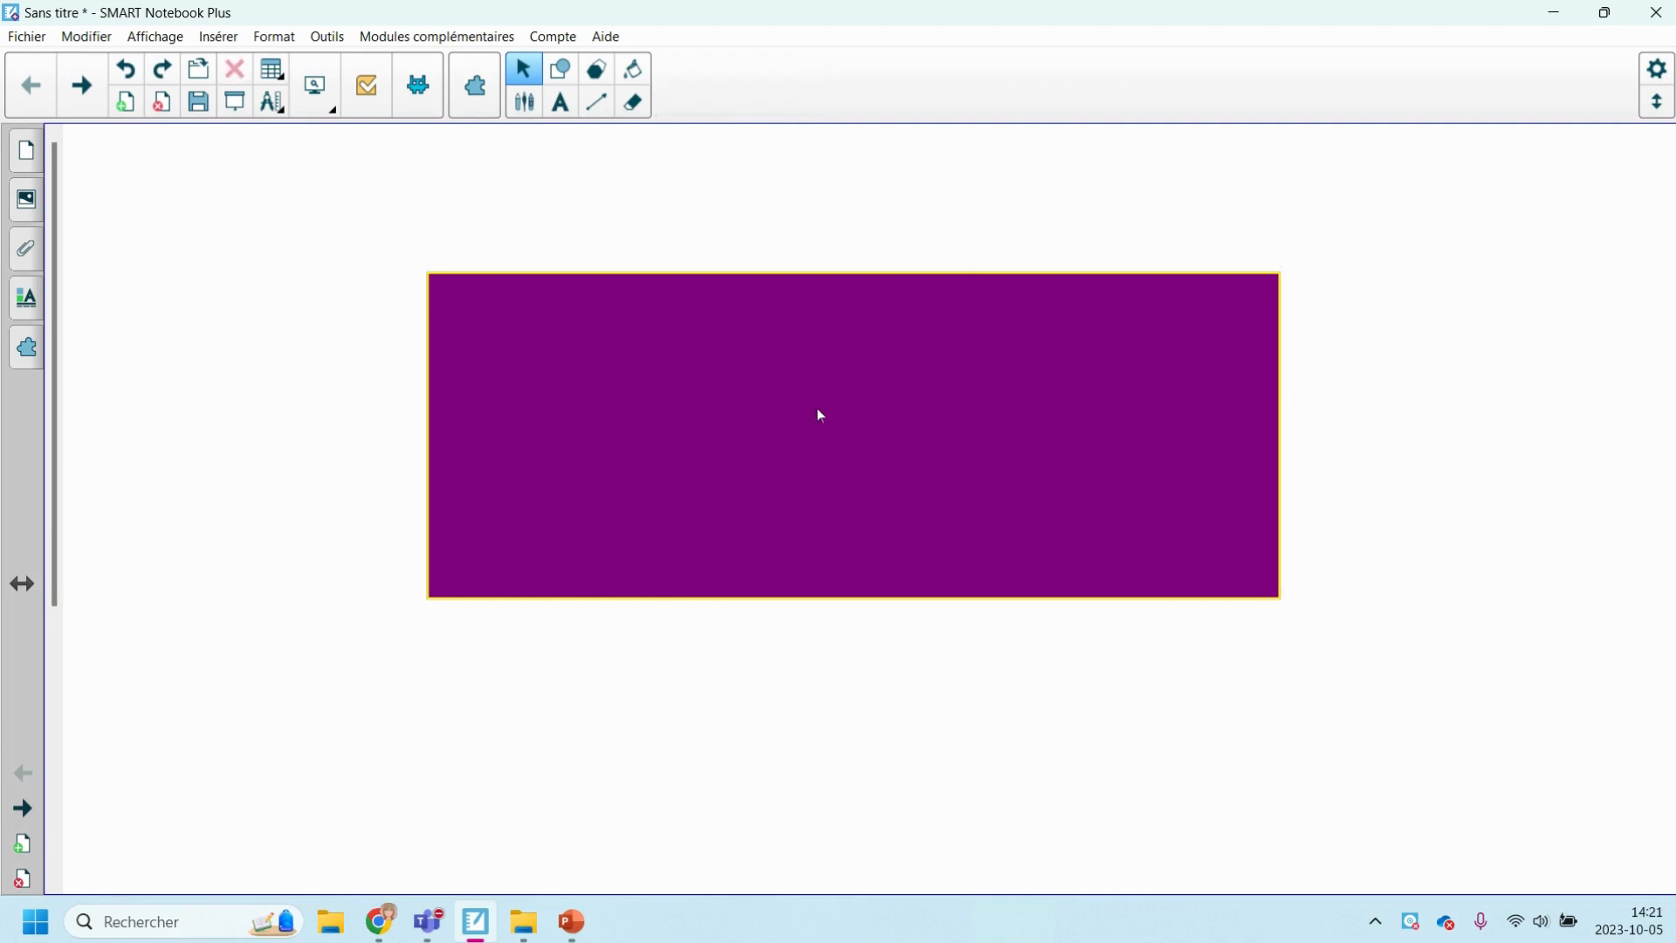
mouse_move(819, 416)
mouse_down()
mouse_move(831, 699)
mouse_move(803, 814)
mouse_up()
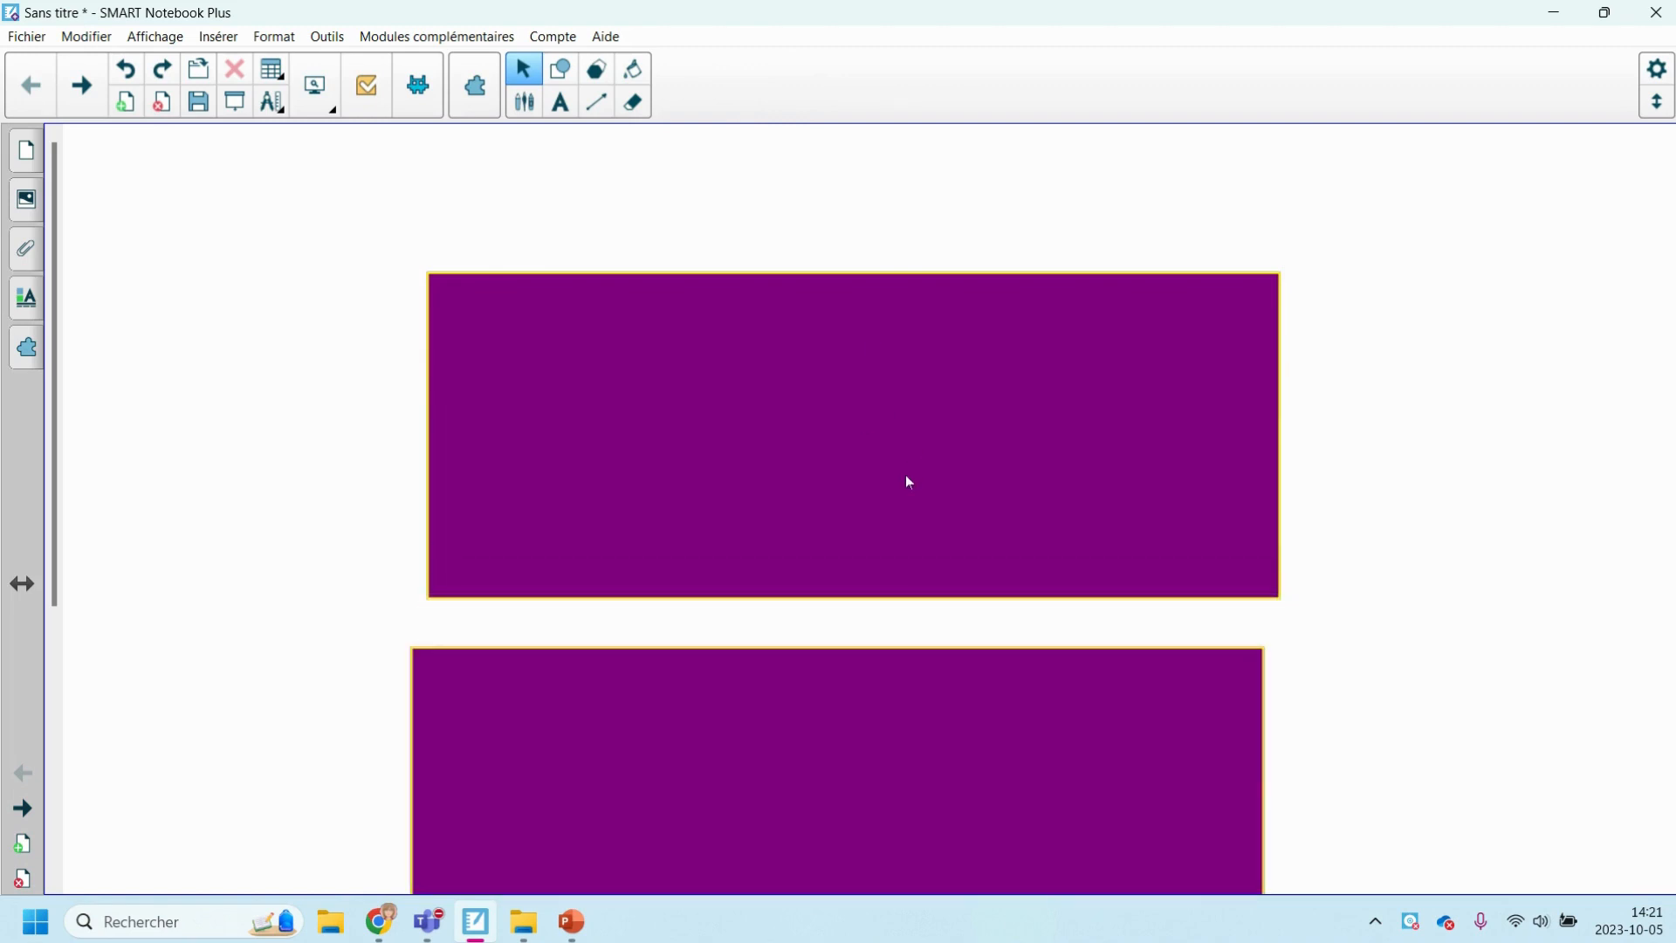
mouse_move(908, 480)
mouse_down()
mouse_move(541, 345)
mouse_move(429, 266)
mouse_move(894, 475)
mouse_move(511, 575)
mouse_up()
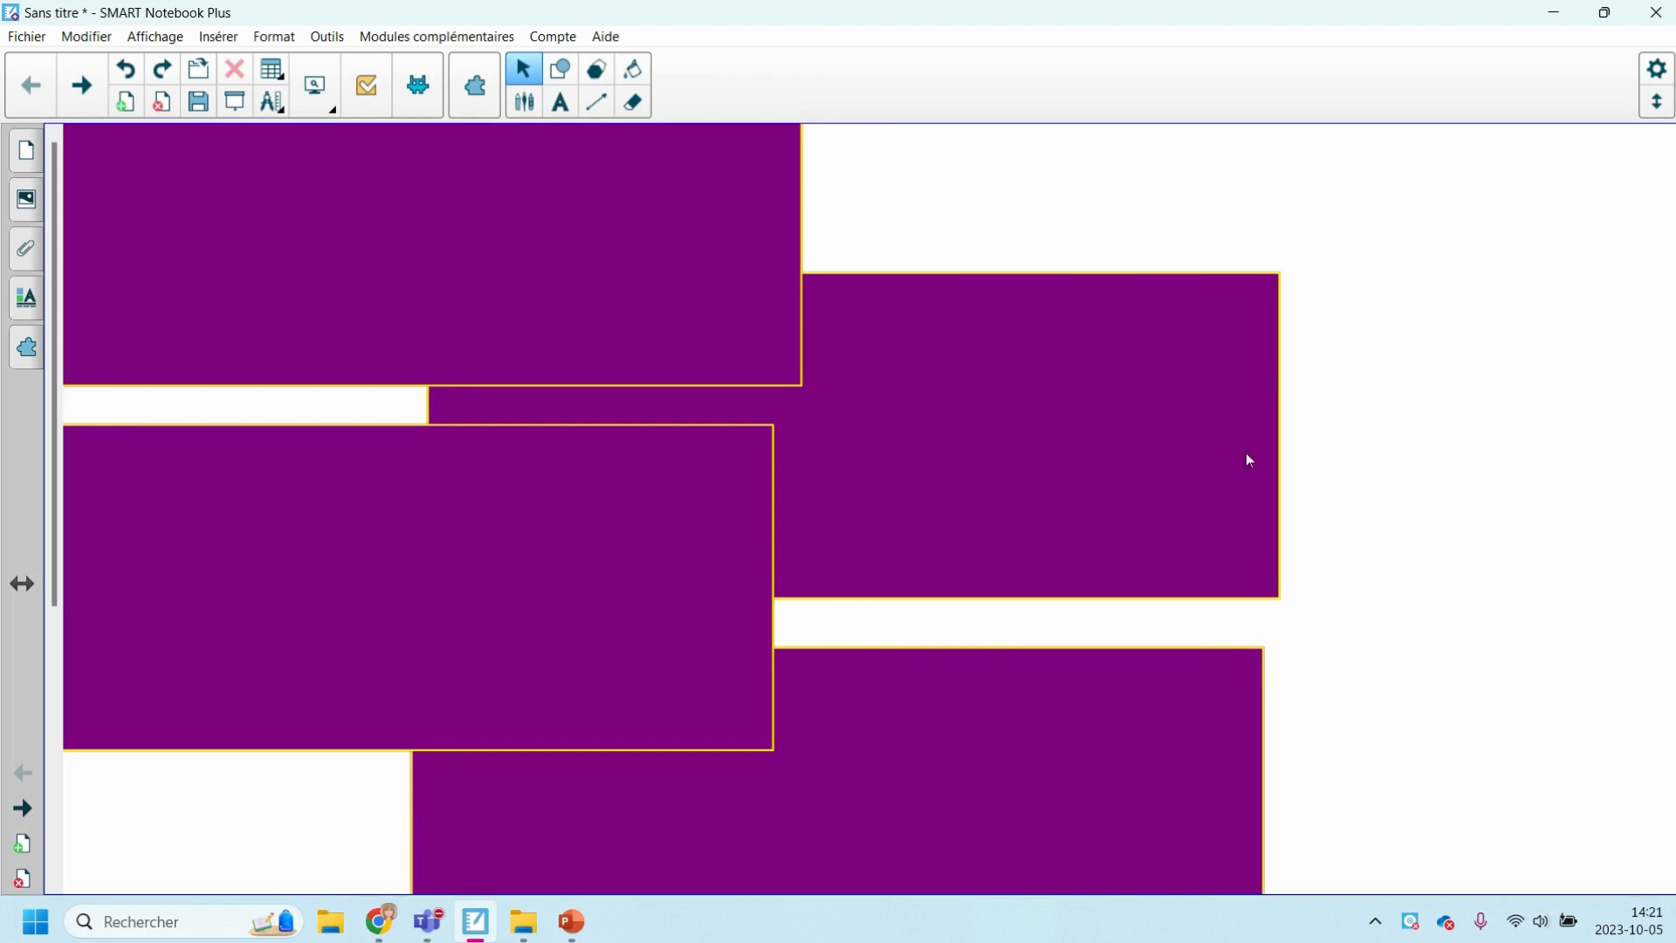
drag(1164, 468, 887, 480)
drag(1110, 426, 1434, 674)
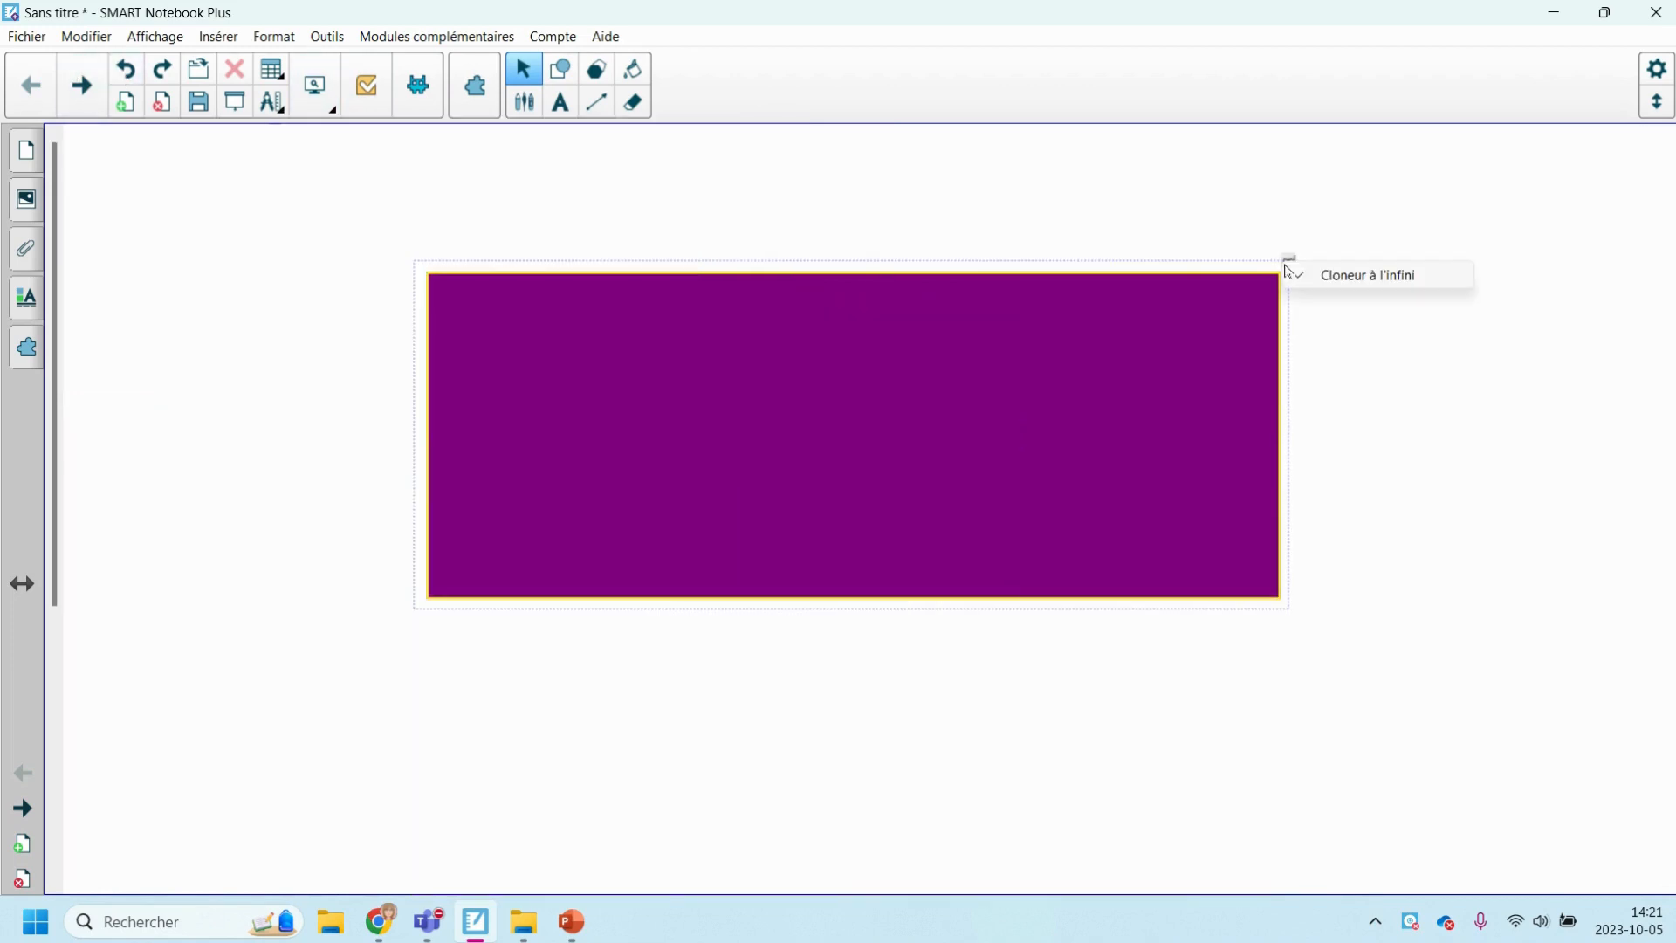
click(1323, 285)
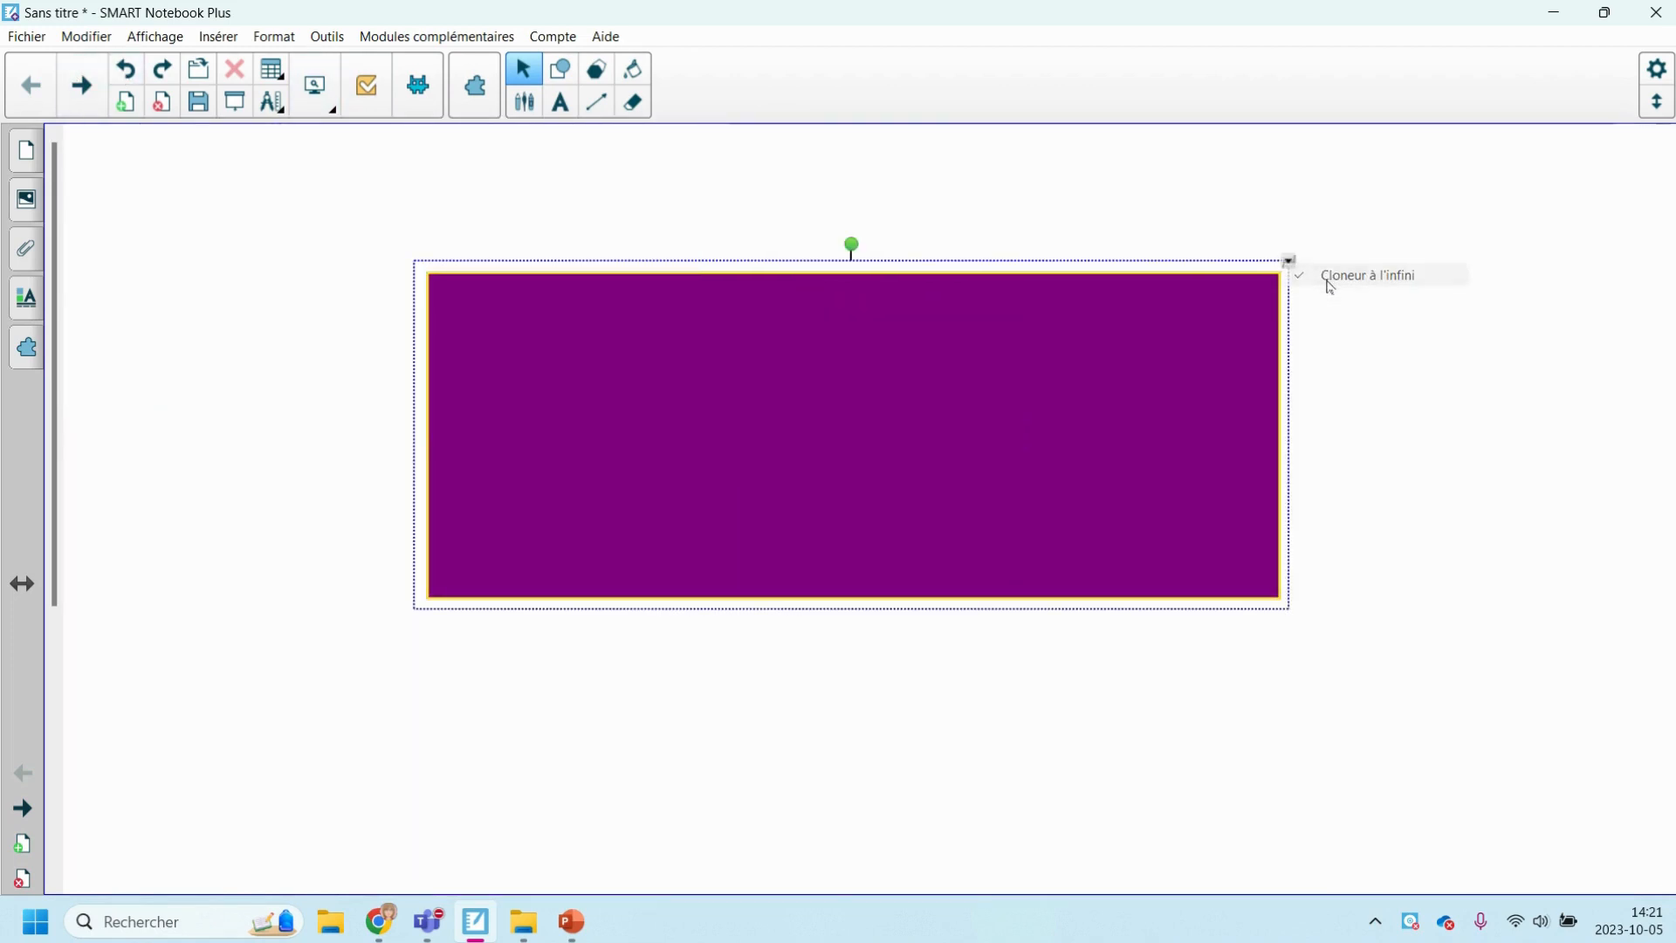
Show the rectangle's vertices, try moving the upper-right vertex, and undo that move.
click(1290, 261)
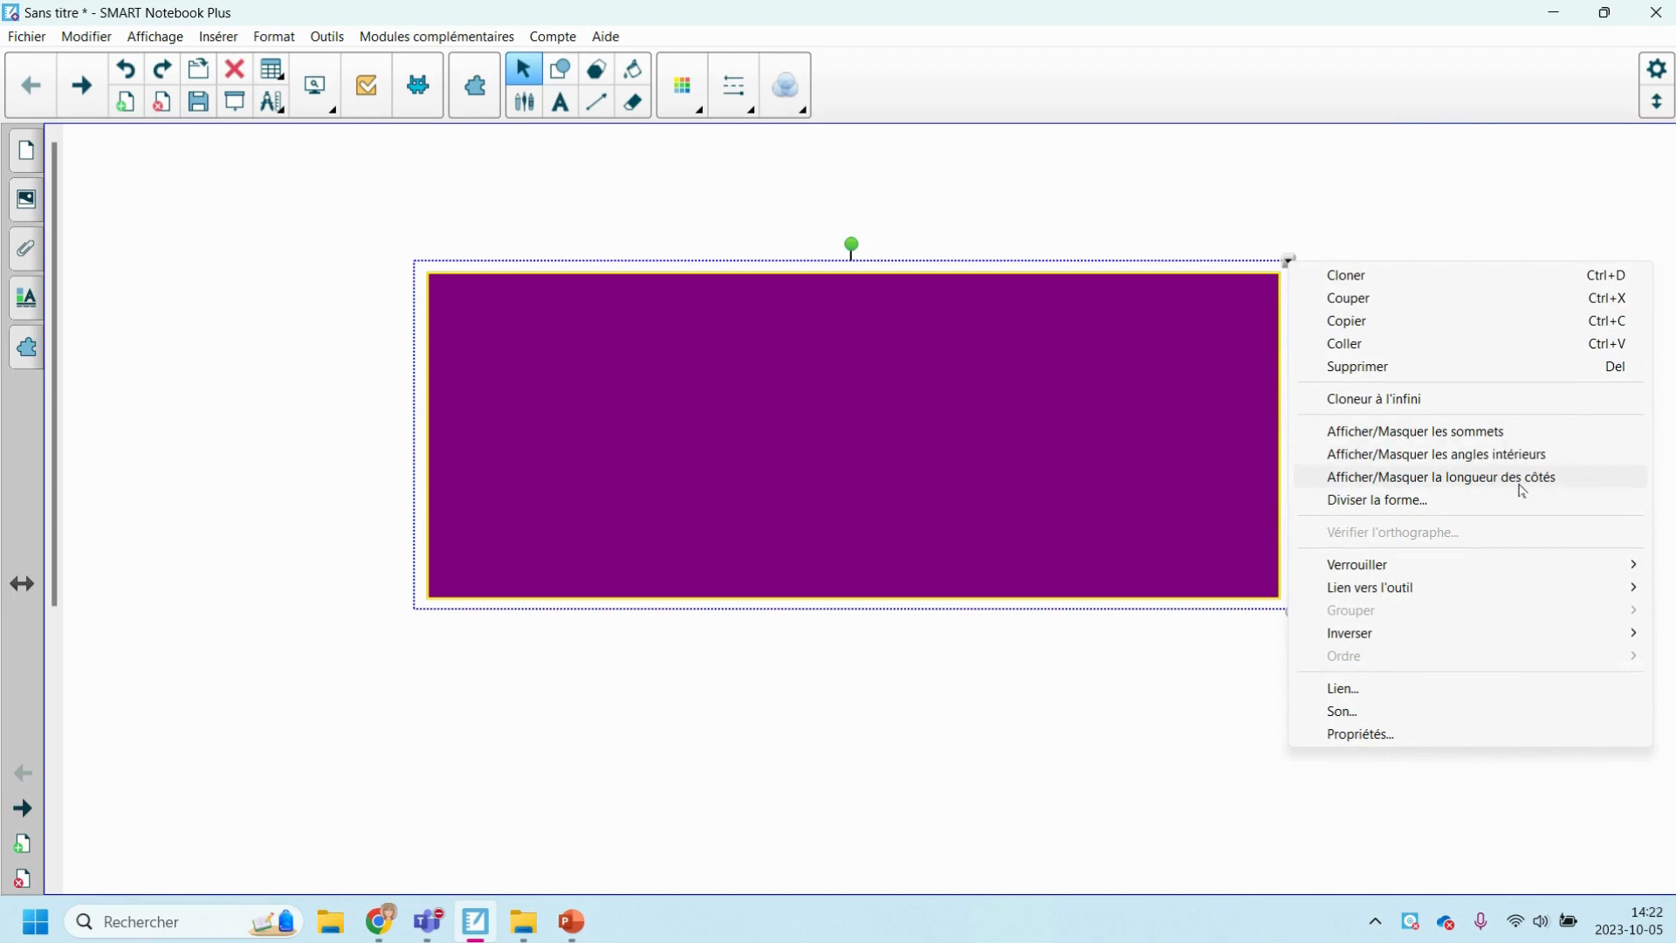
click(1441, 430)
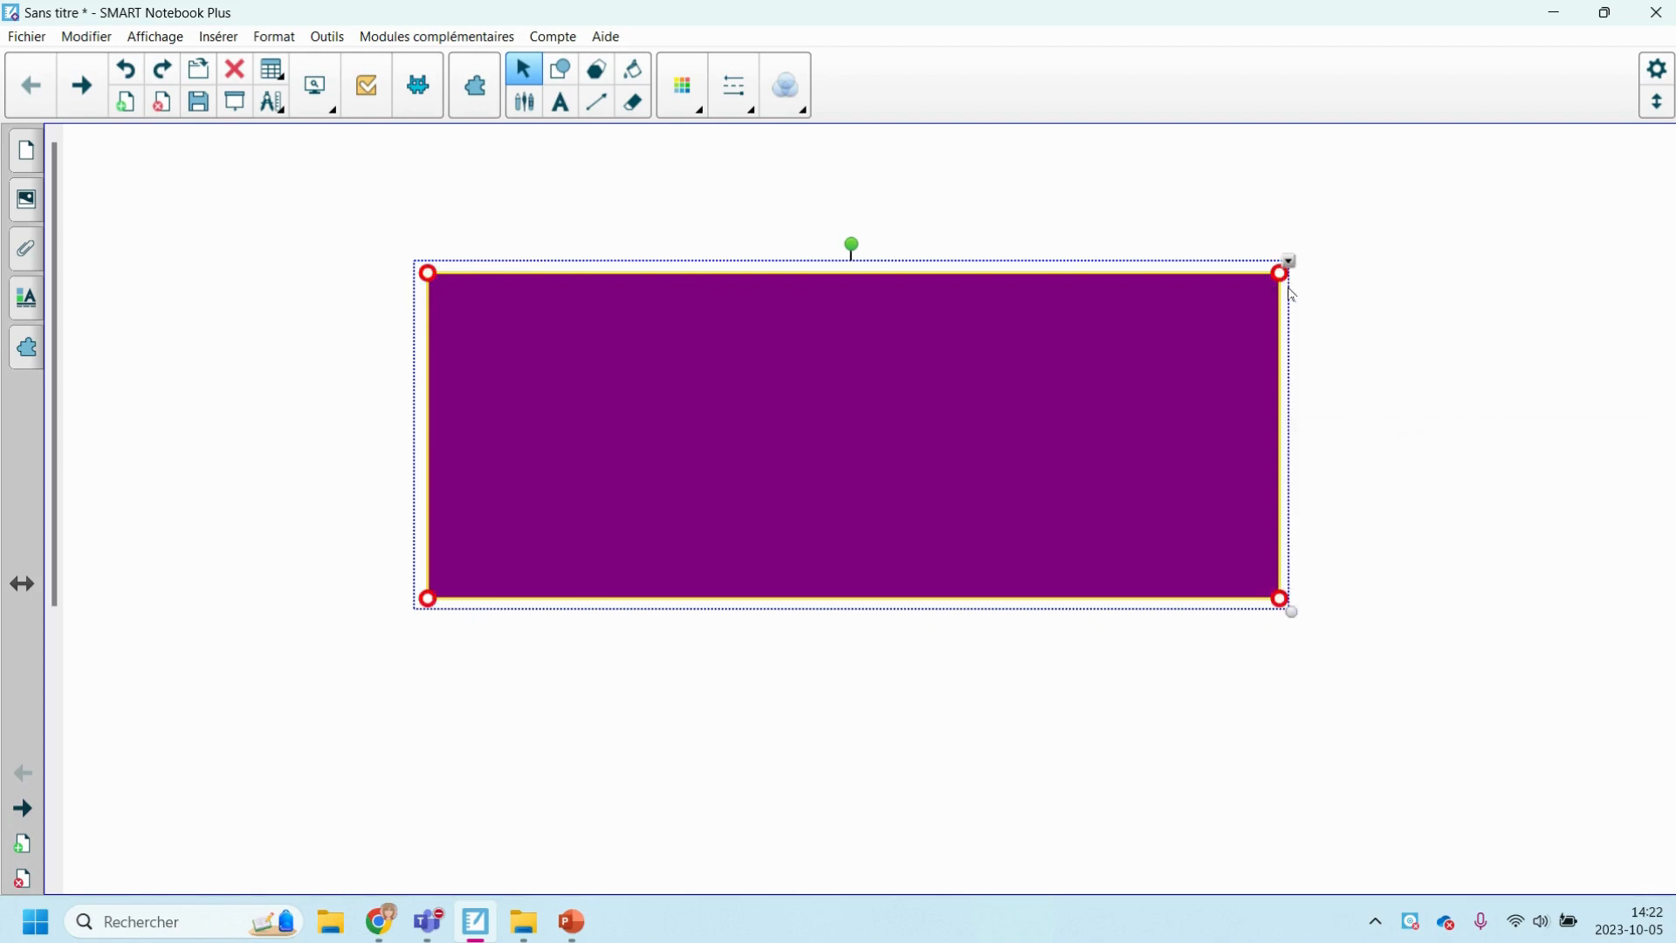
drag(1281, 273, 1292, 262)
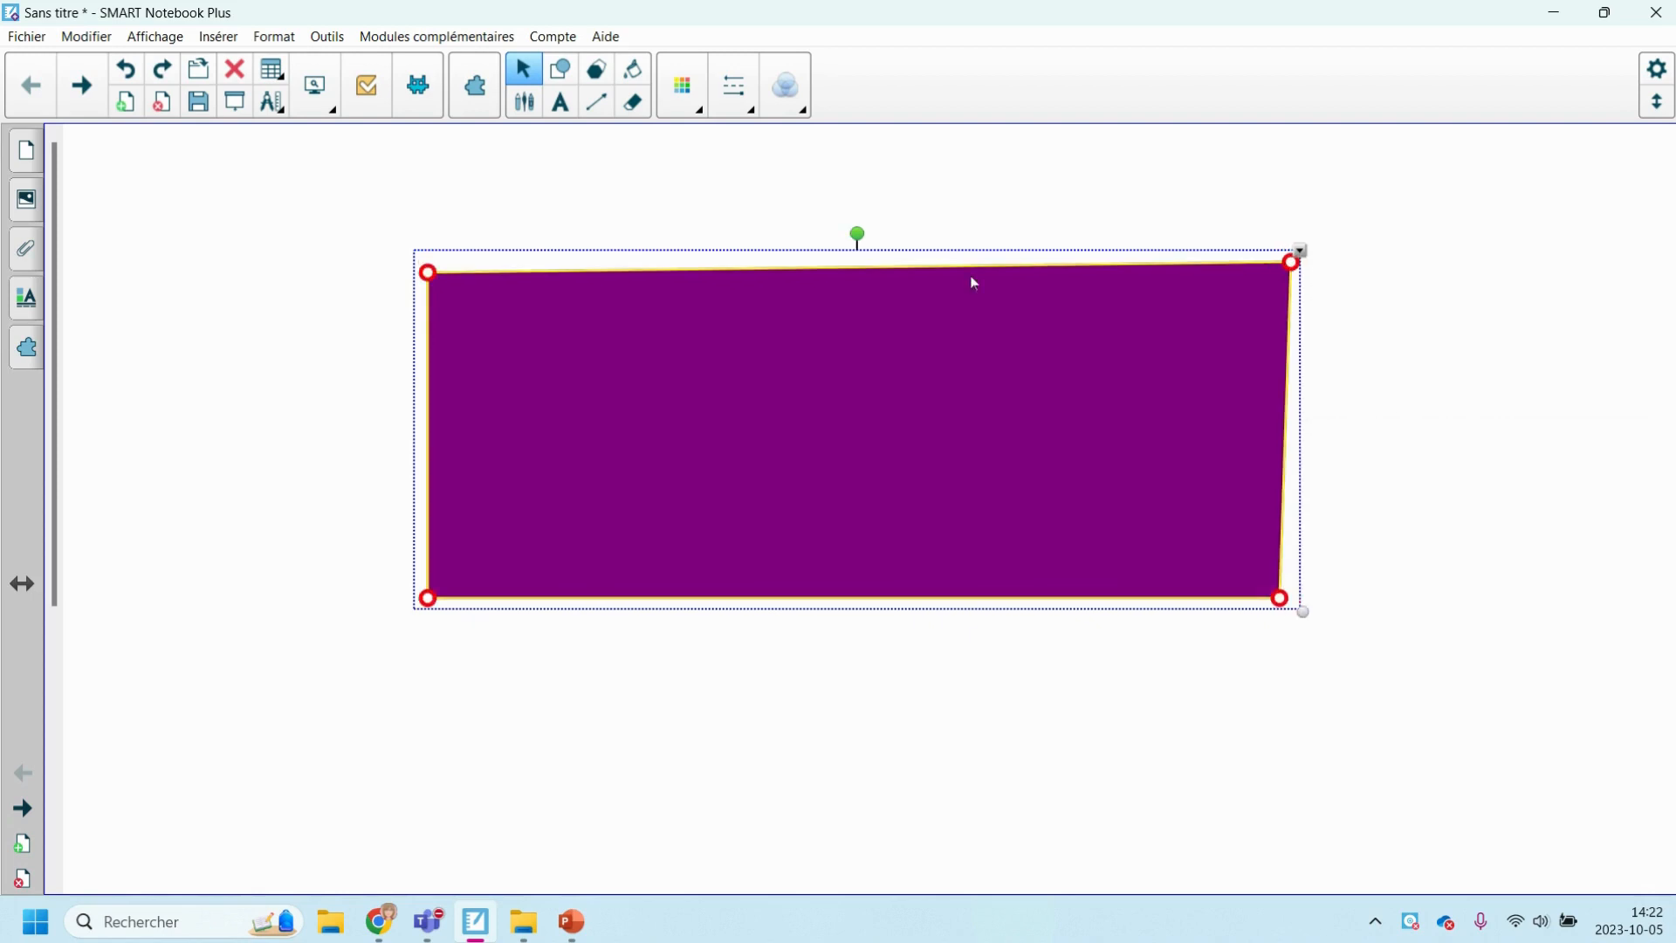
click(125, 69)
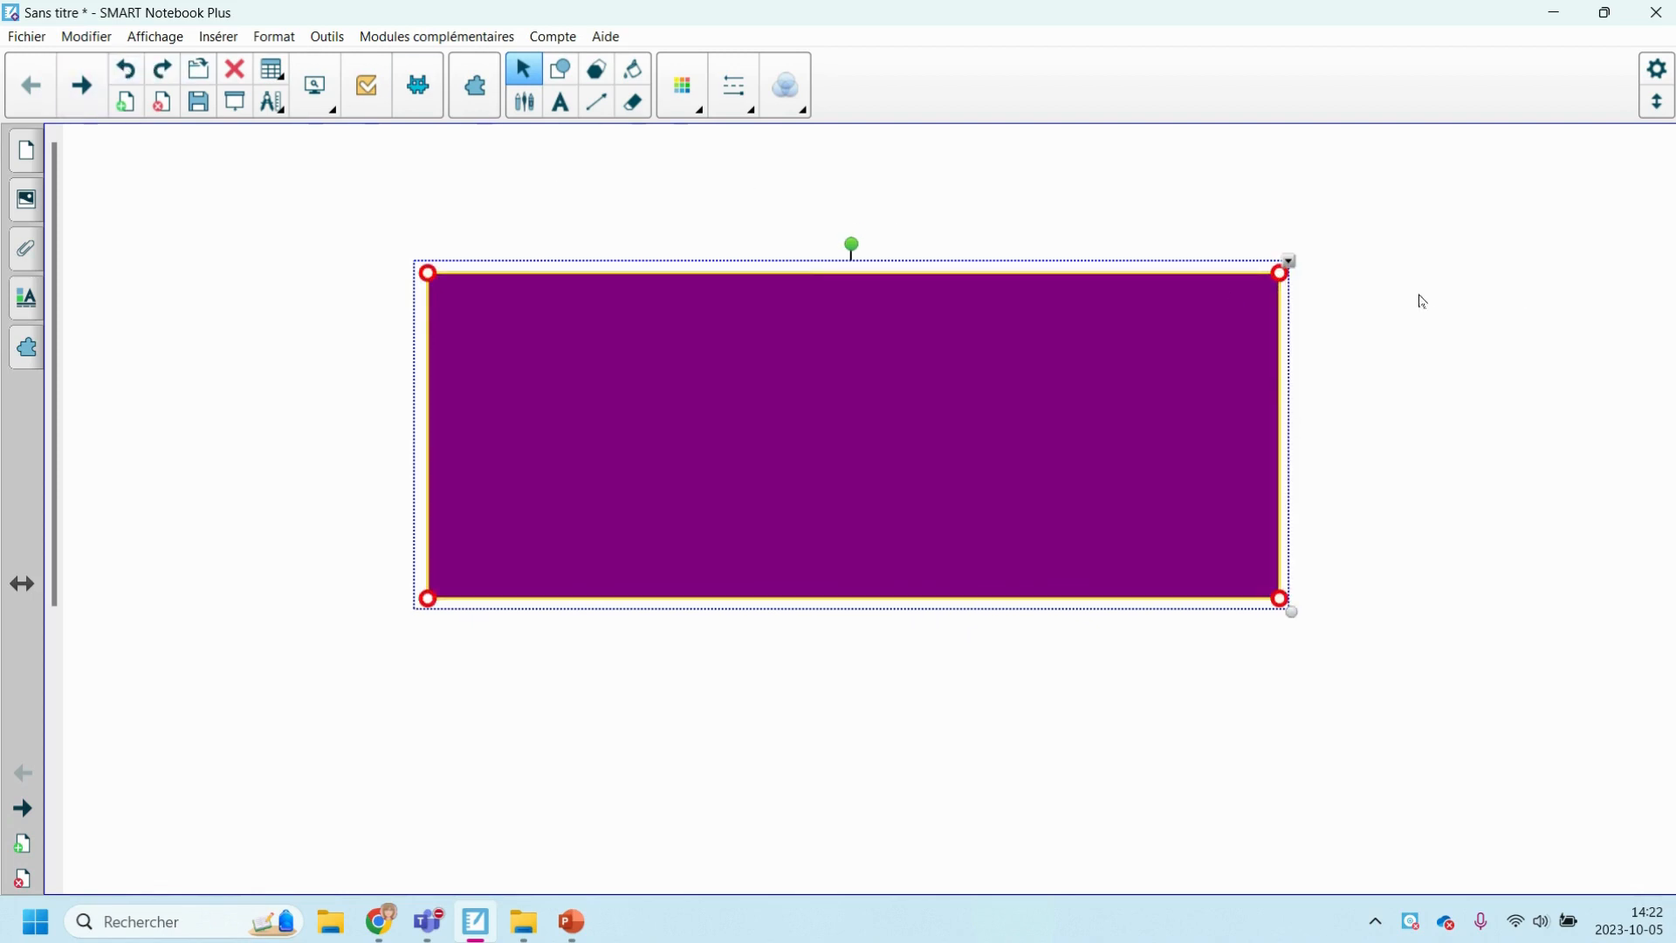
Display the rectangle's interior angles and side lengths.
click(1290, 262)
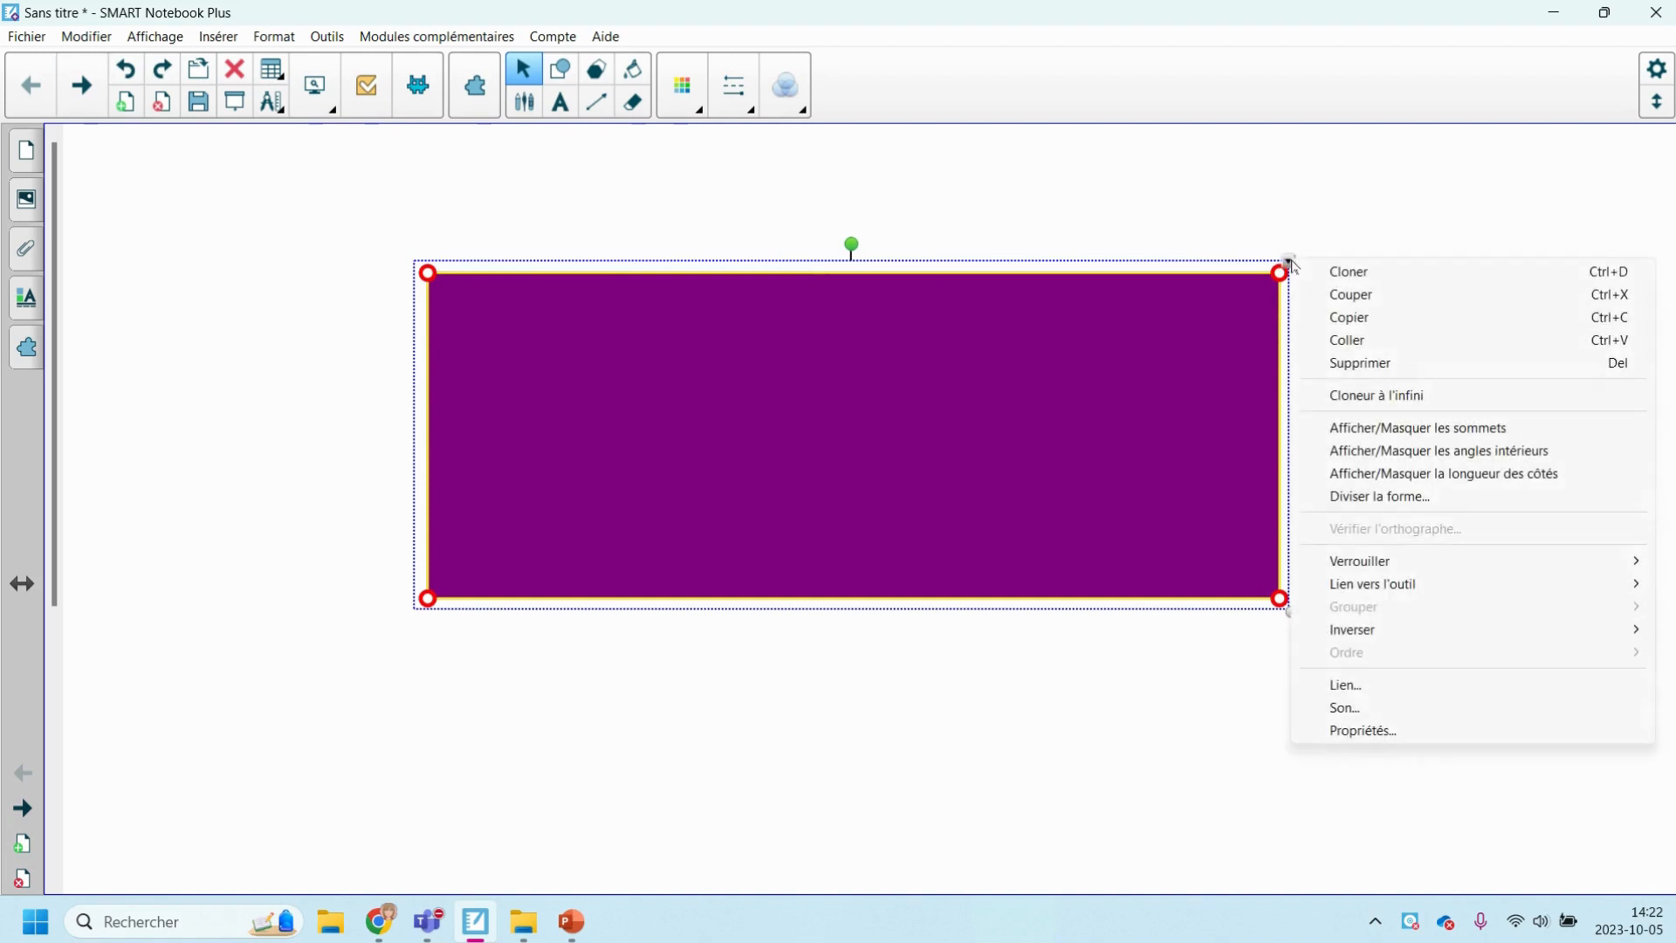
click(1453, 451)
click(1525, 566)
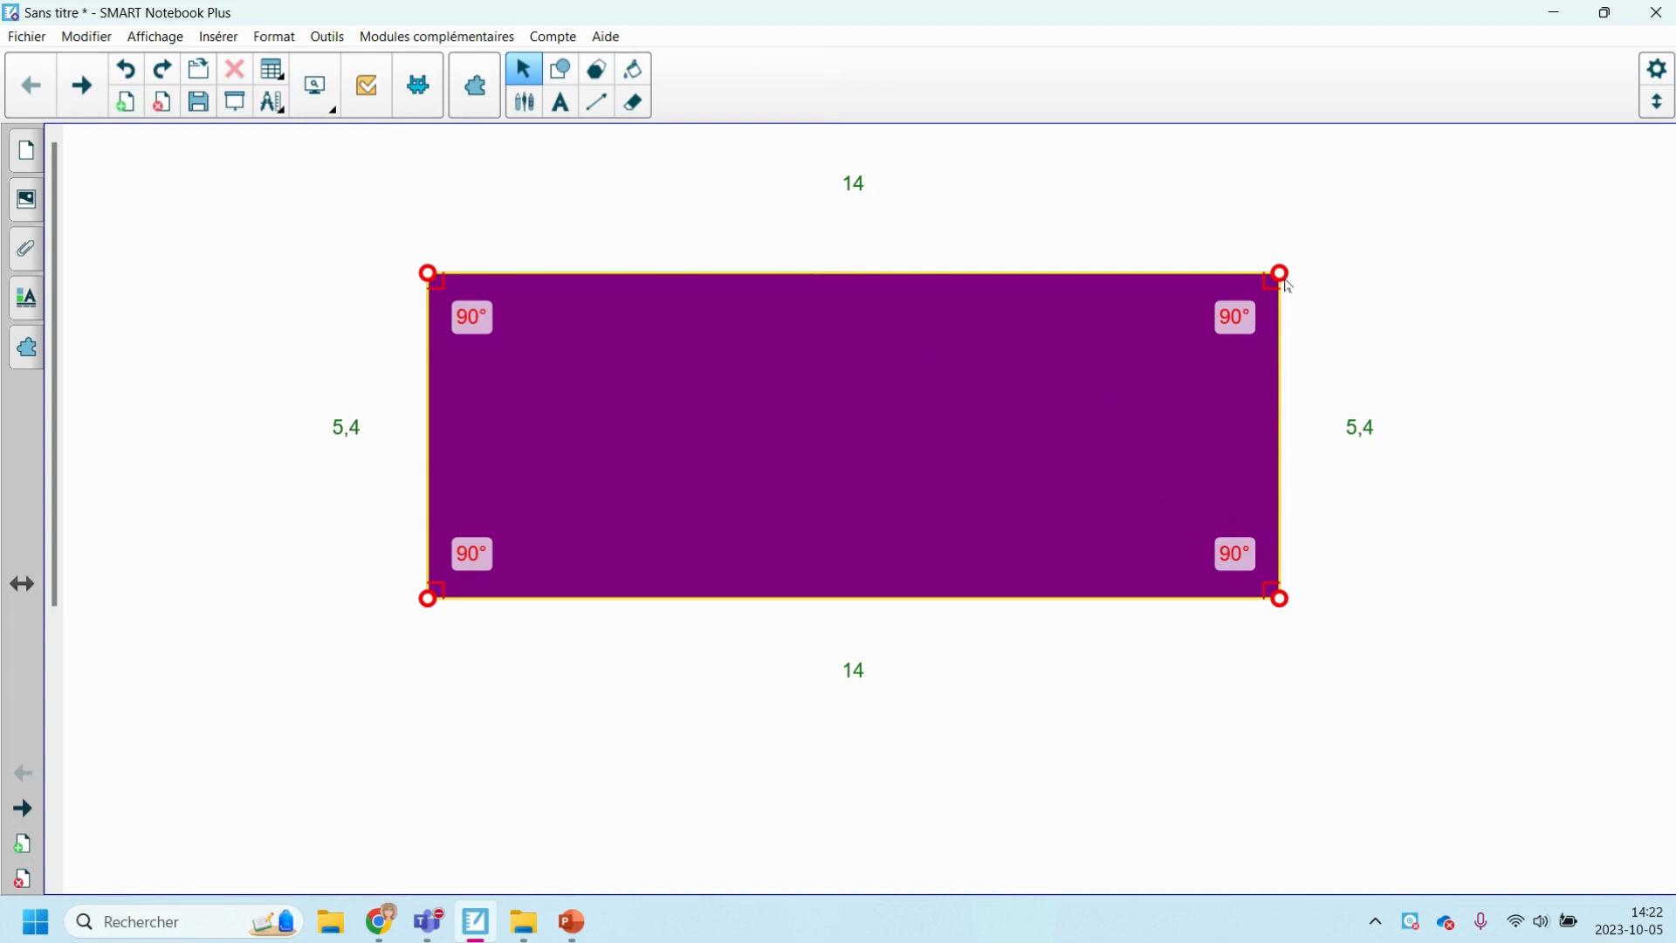
Undo a trial move of the upper-right vertex and reshape the rectangle to 14,2 by 5,4 with 90° angles.
drag(1281, 274, 1288, 277)
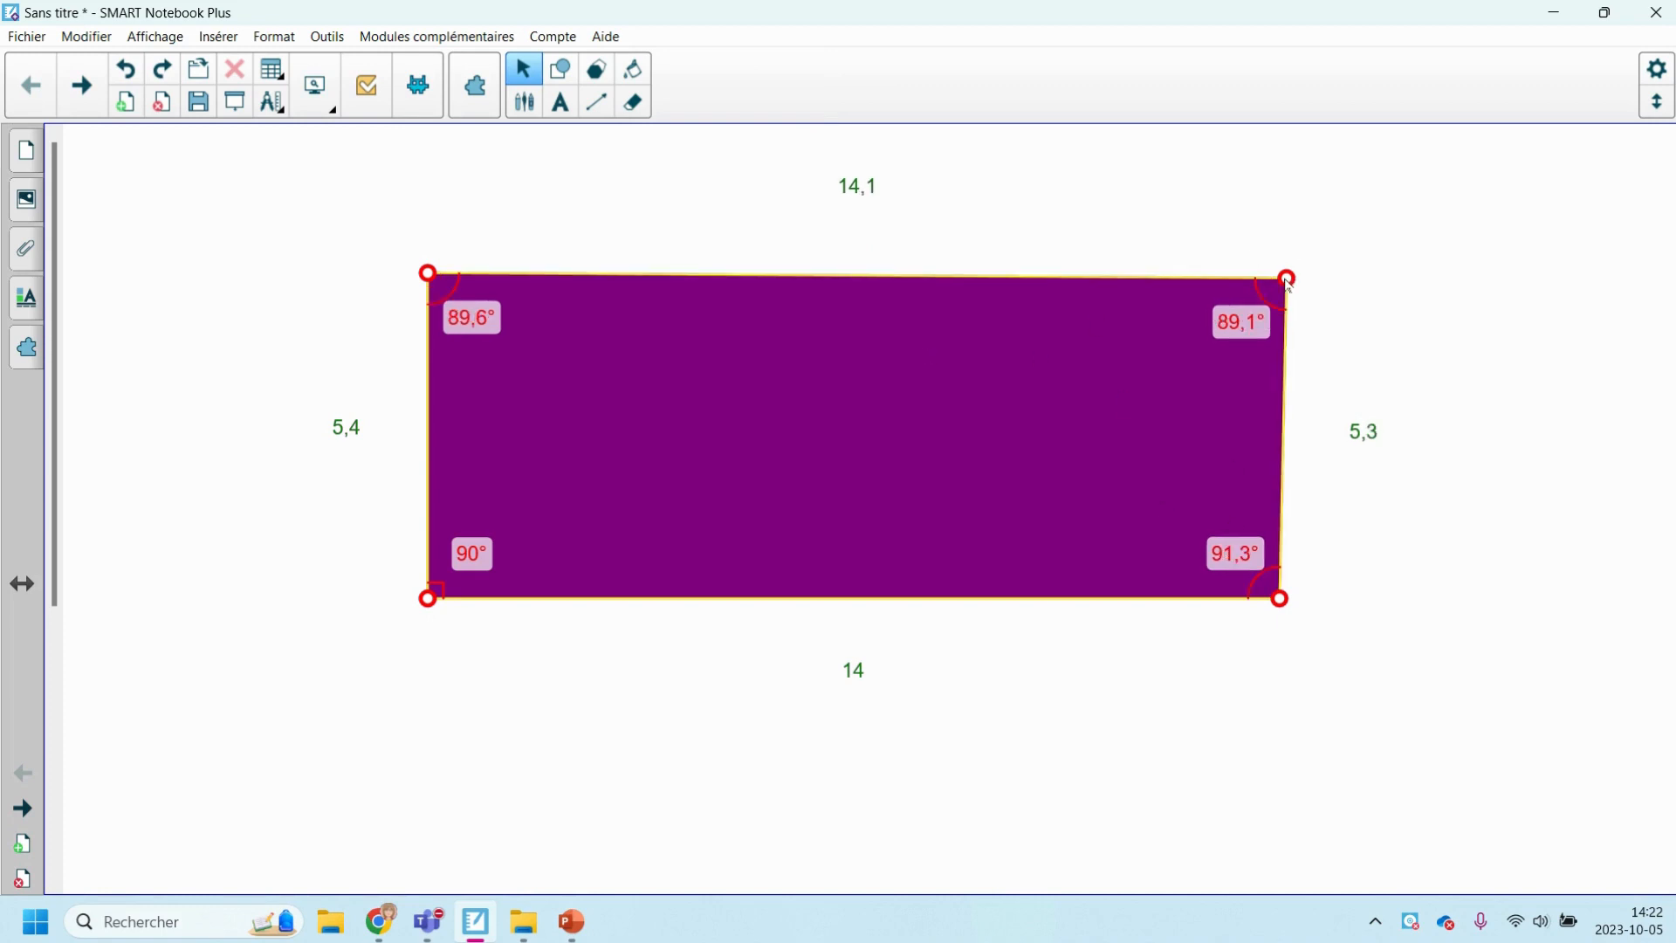
click(126, 69)
click(1171, 373)
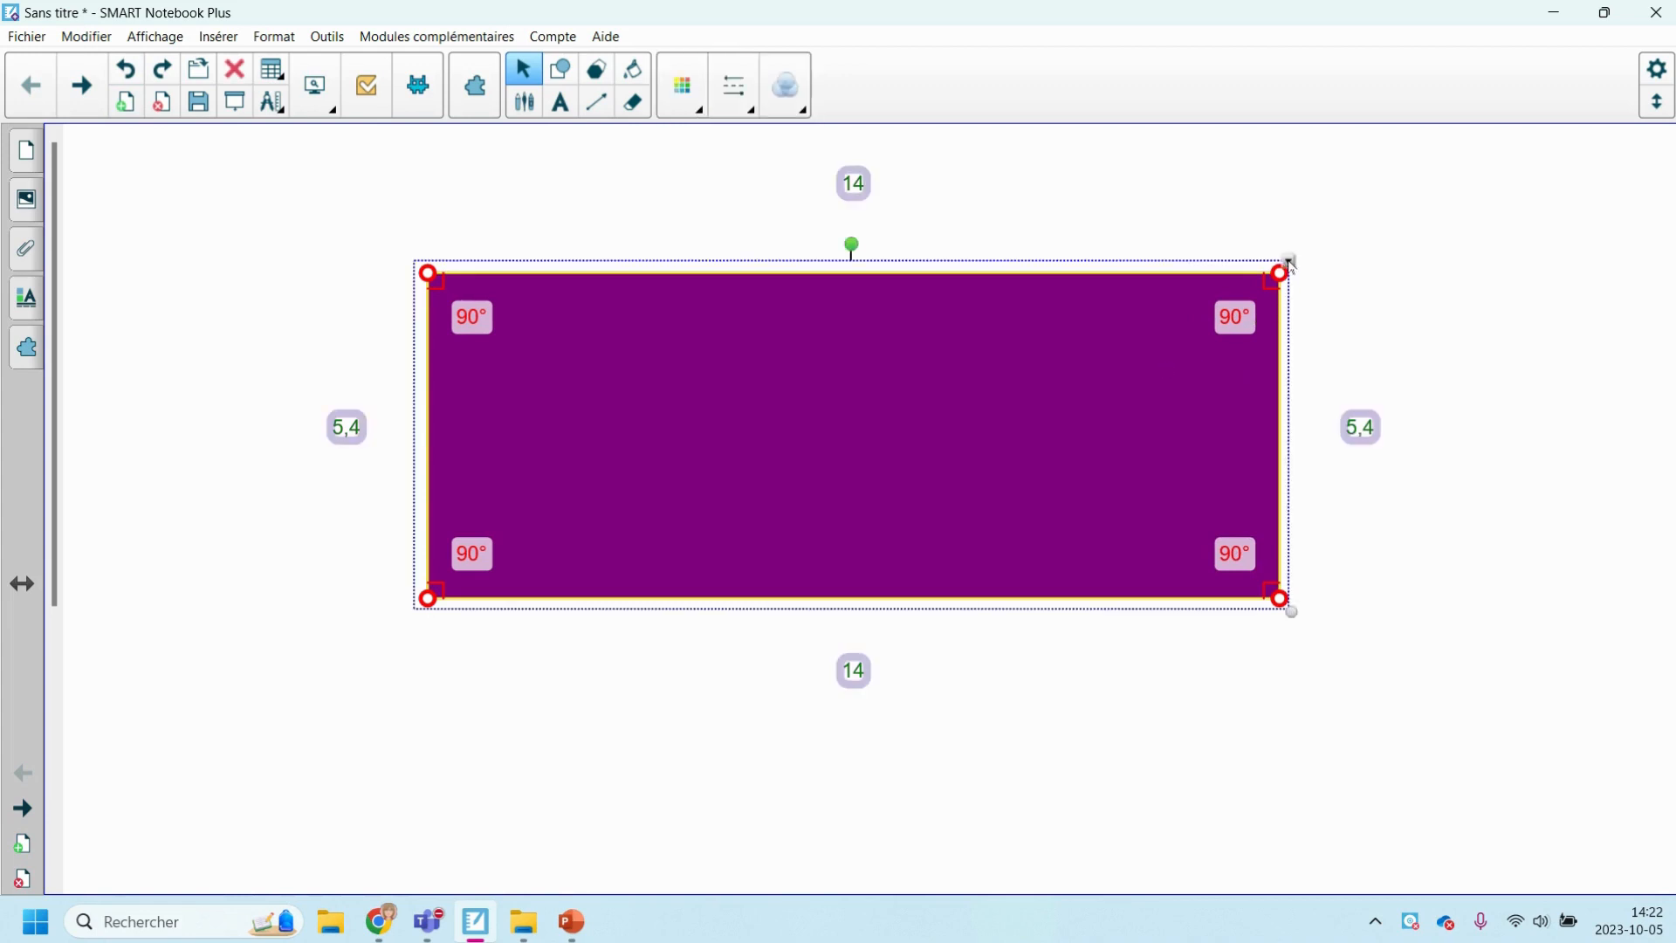
drag(1282, 599, 772, 474)
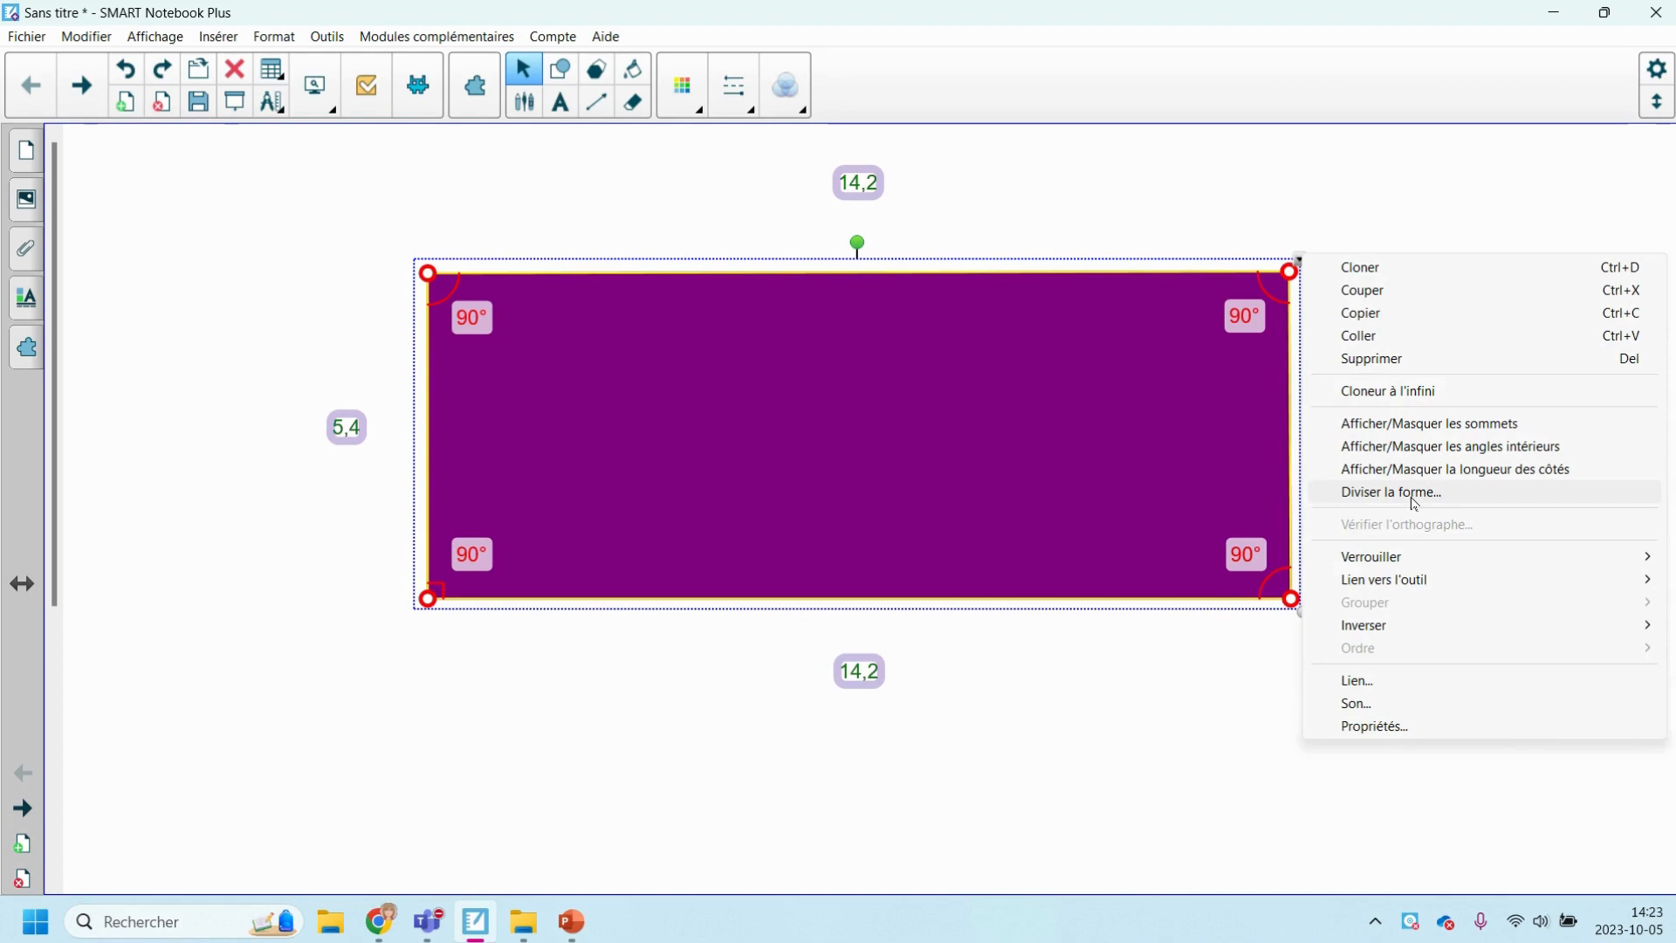
Divide the rectangle into 4 equal sections with the fractions displayed.
click(1373, 495)
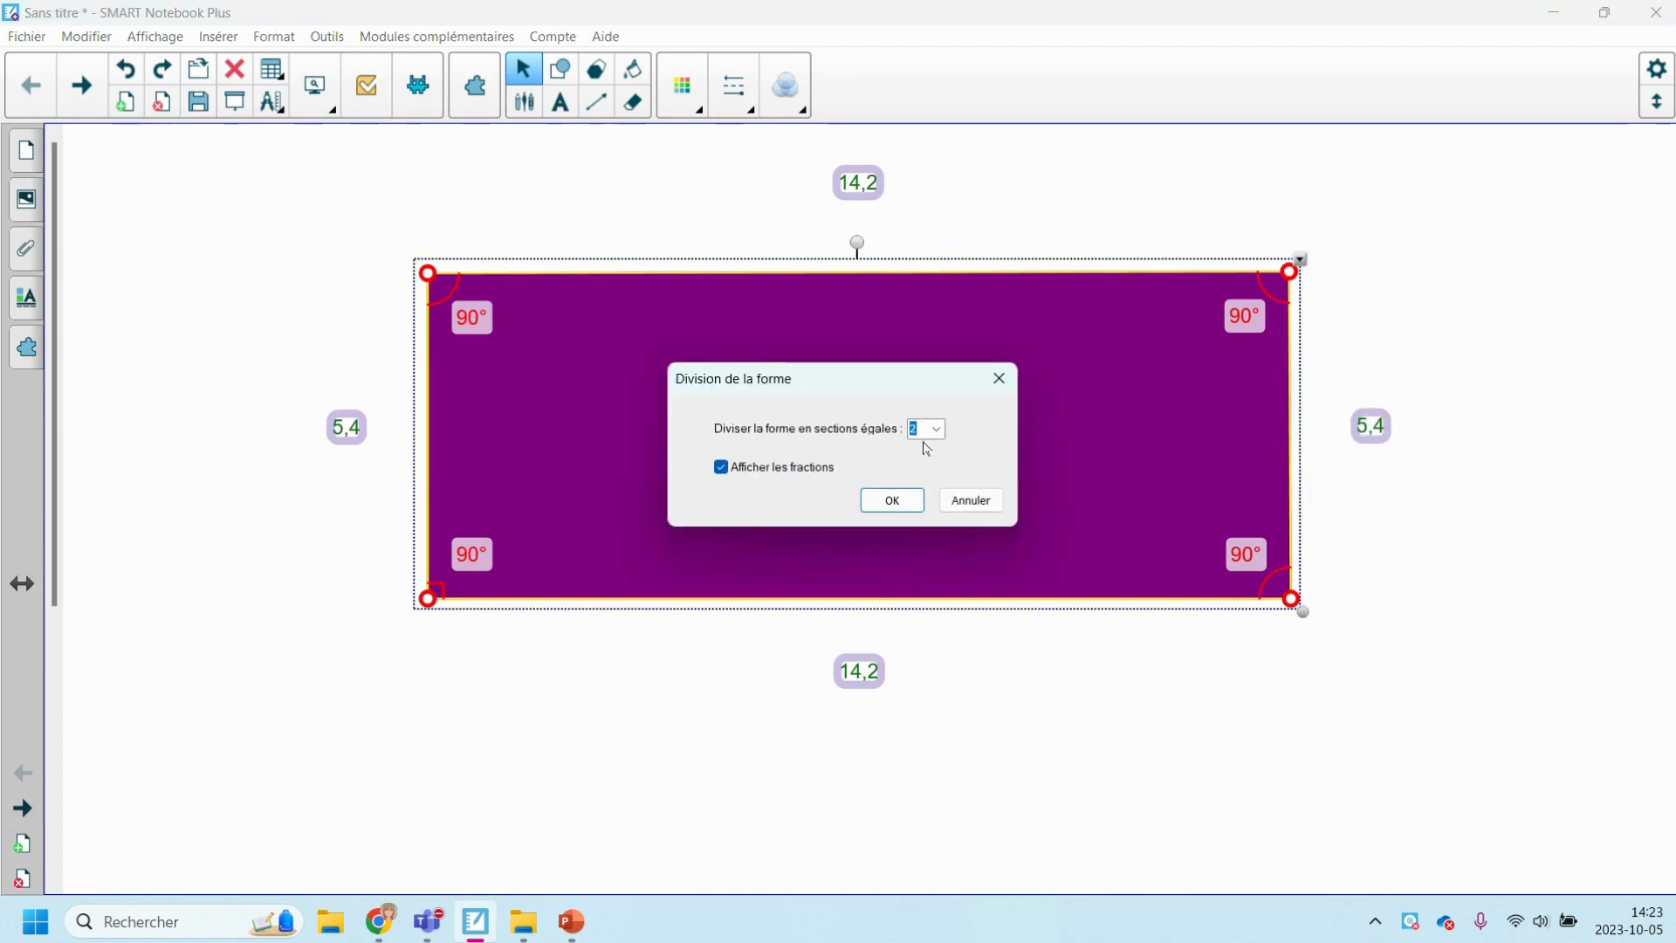
click(936, 428)
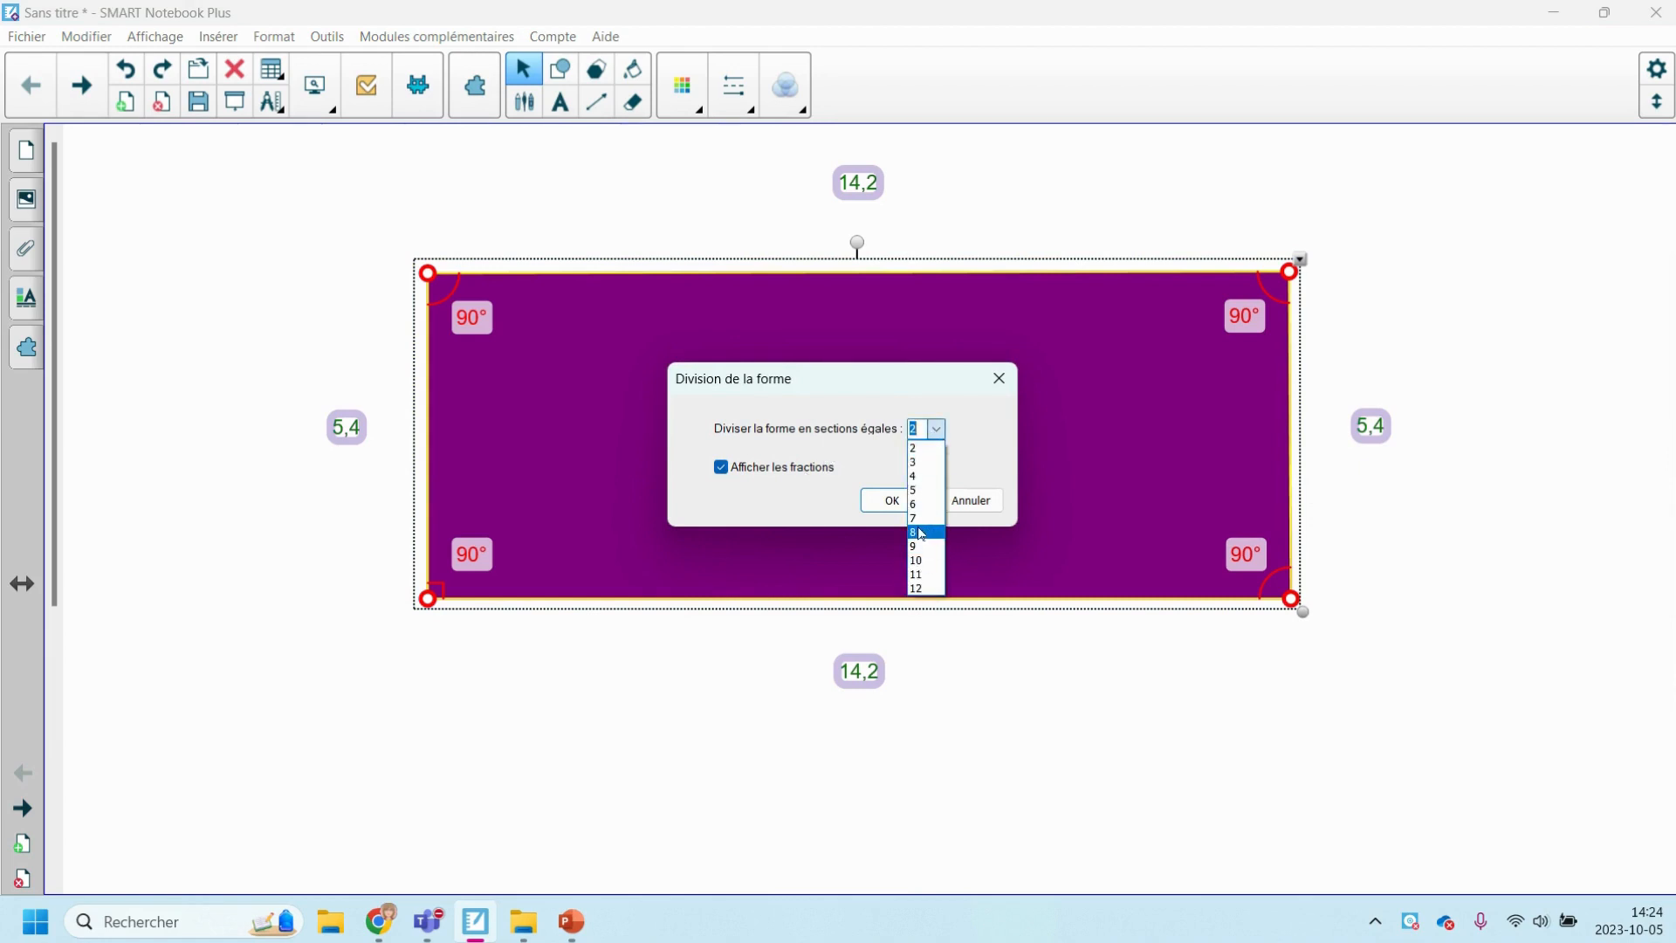
click(917, 476)
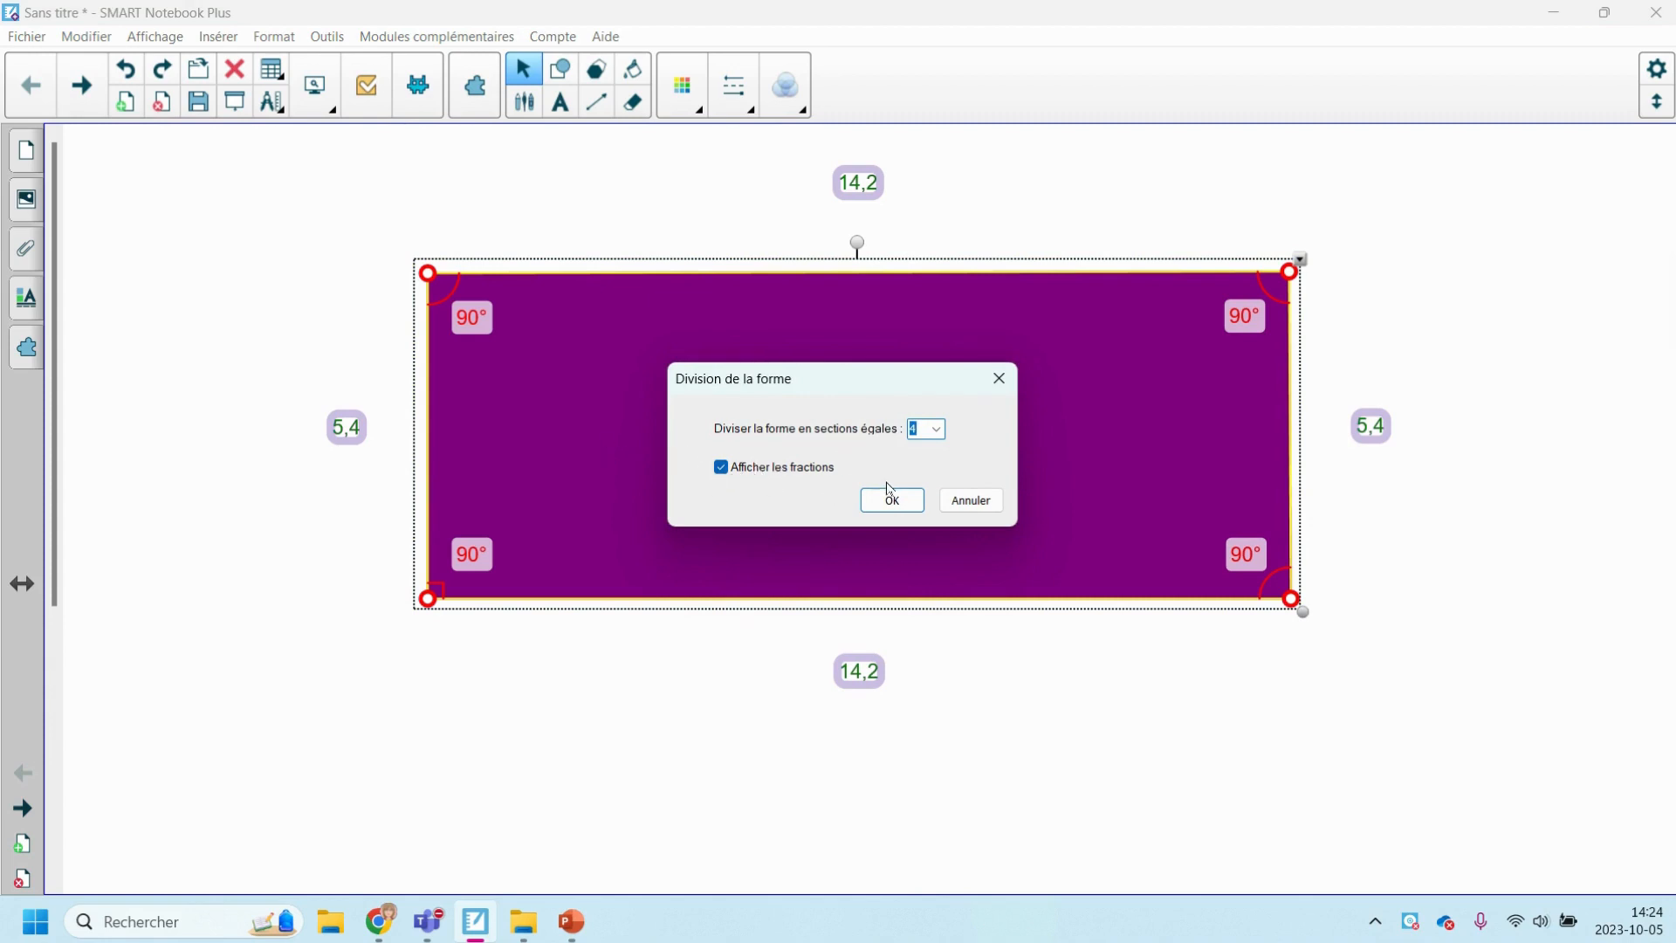
click(884, 504)
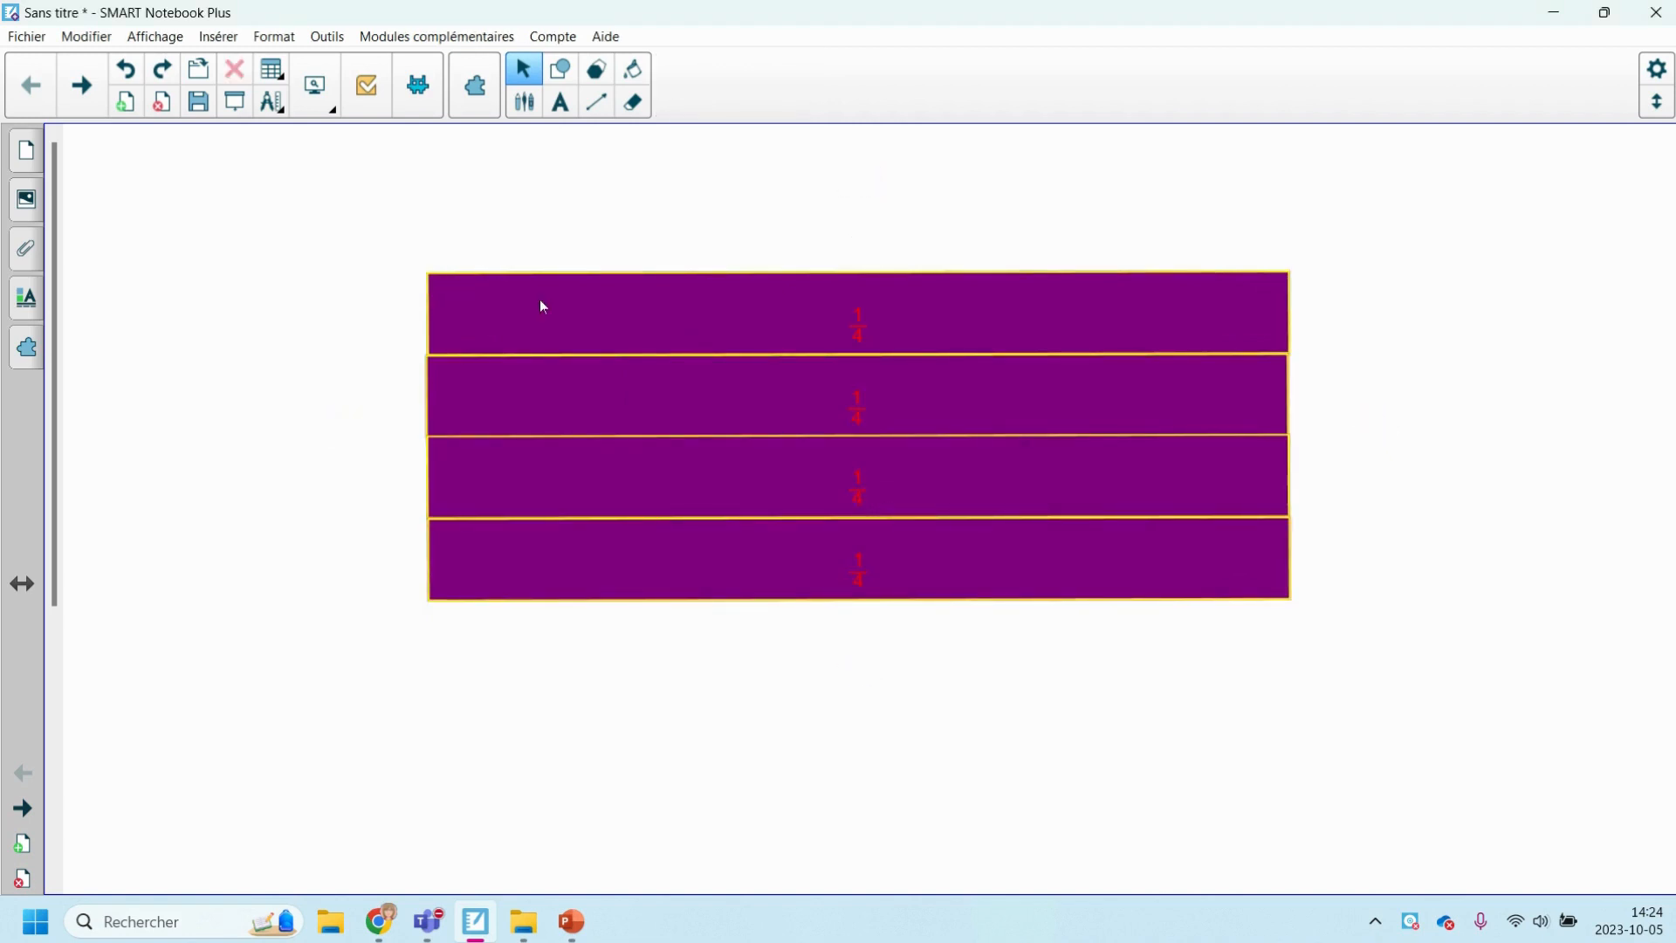
Move the four 1/4 strips apart so each stands separately at a different place on the page.
drag(729, 326, 709, 252)
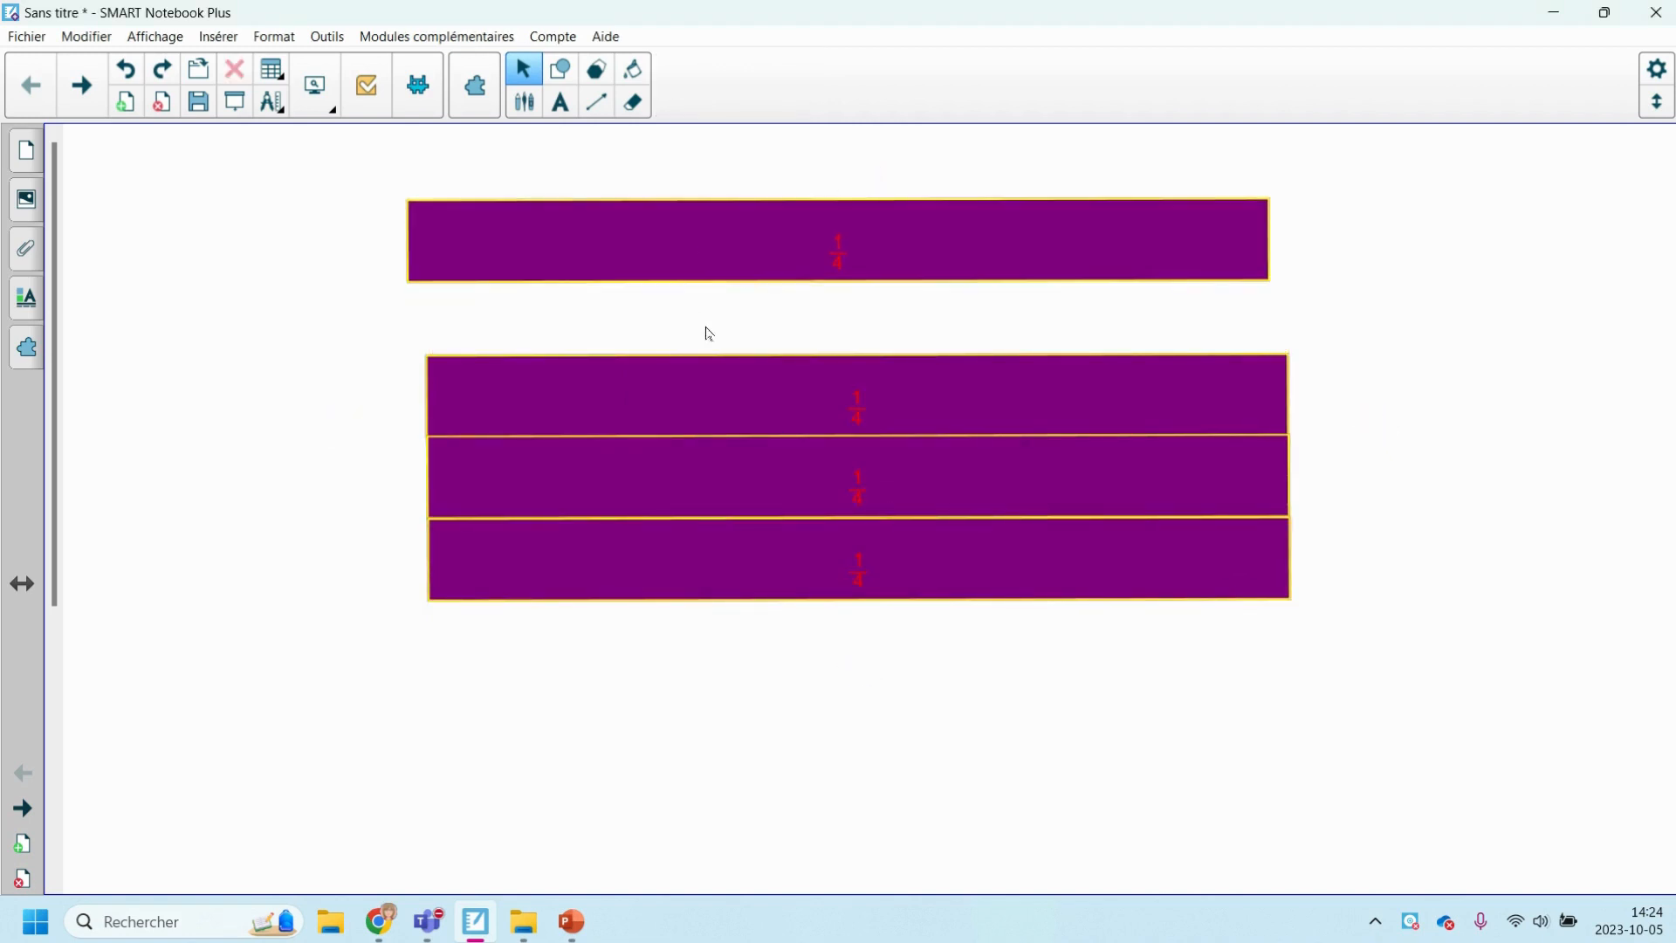
drag(726, 390, 823, 366)
drag(759, 448, 629, 437)
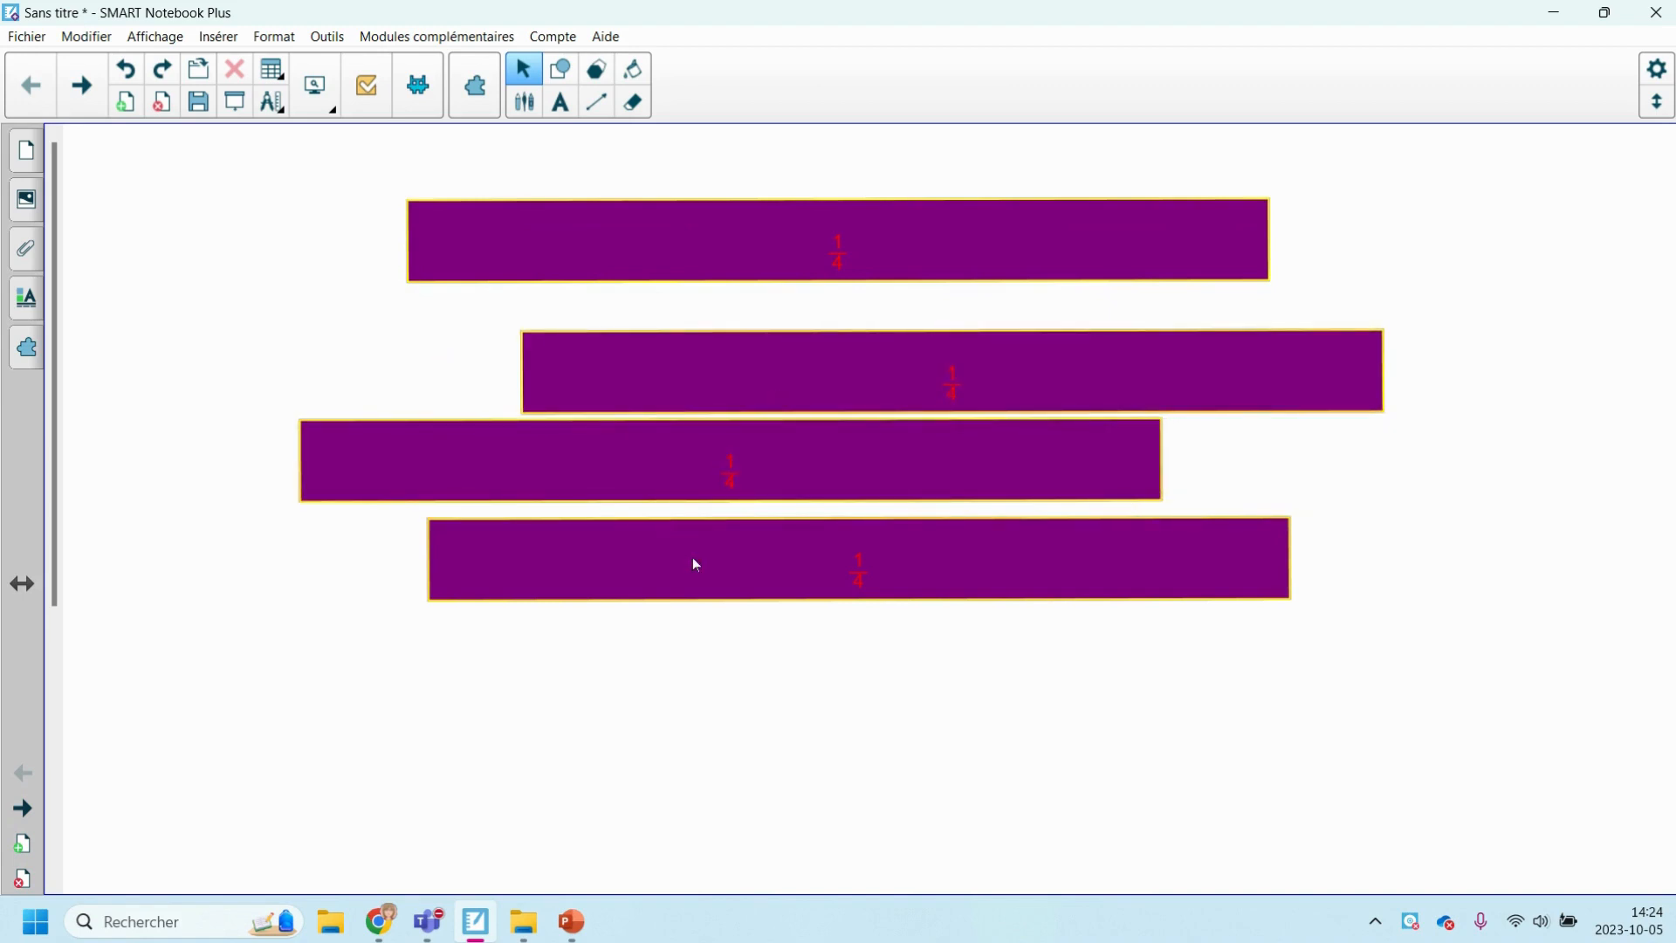
drag(692, 561, 917, 609)
drag(841, 504, 835, 522)
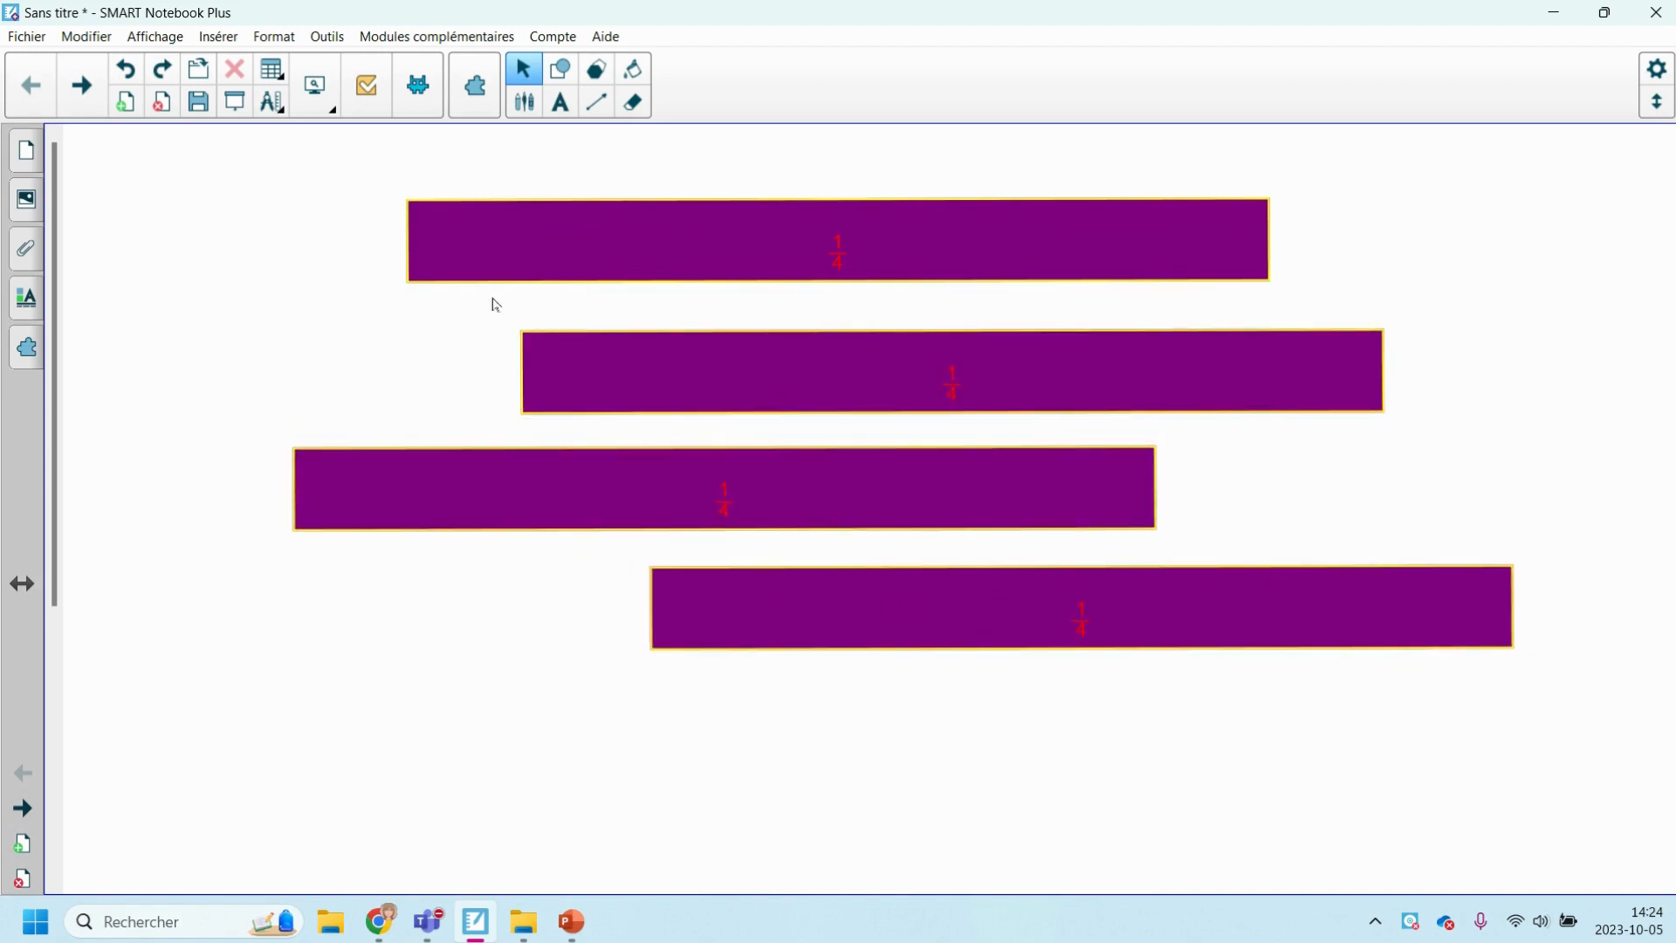
drag(507, 234, 610, 260)
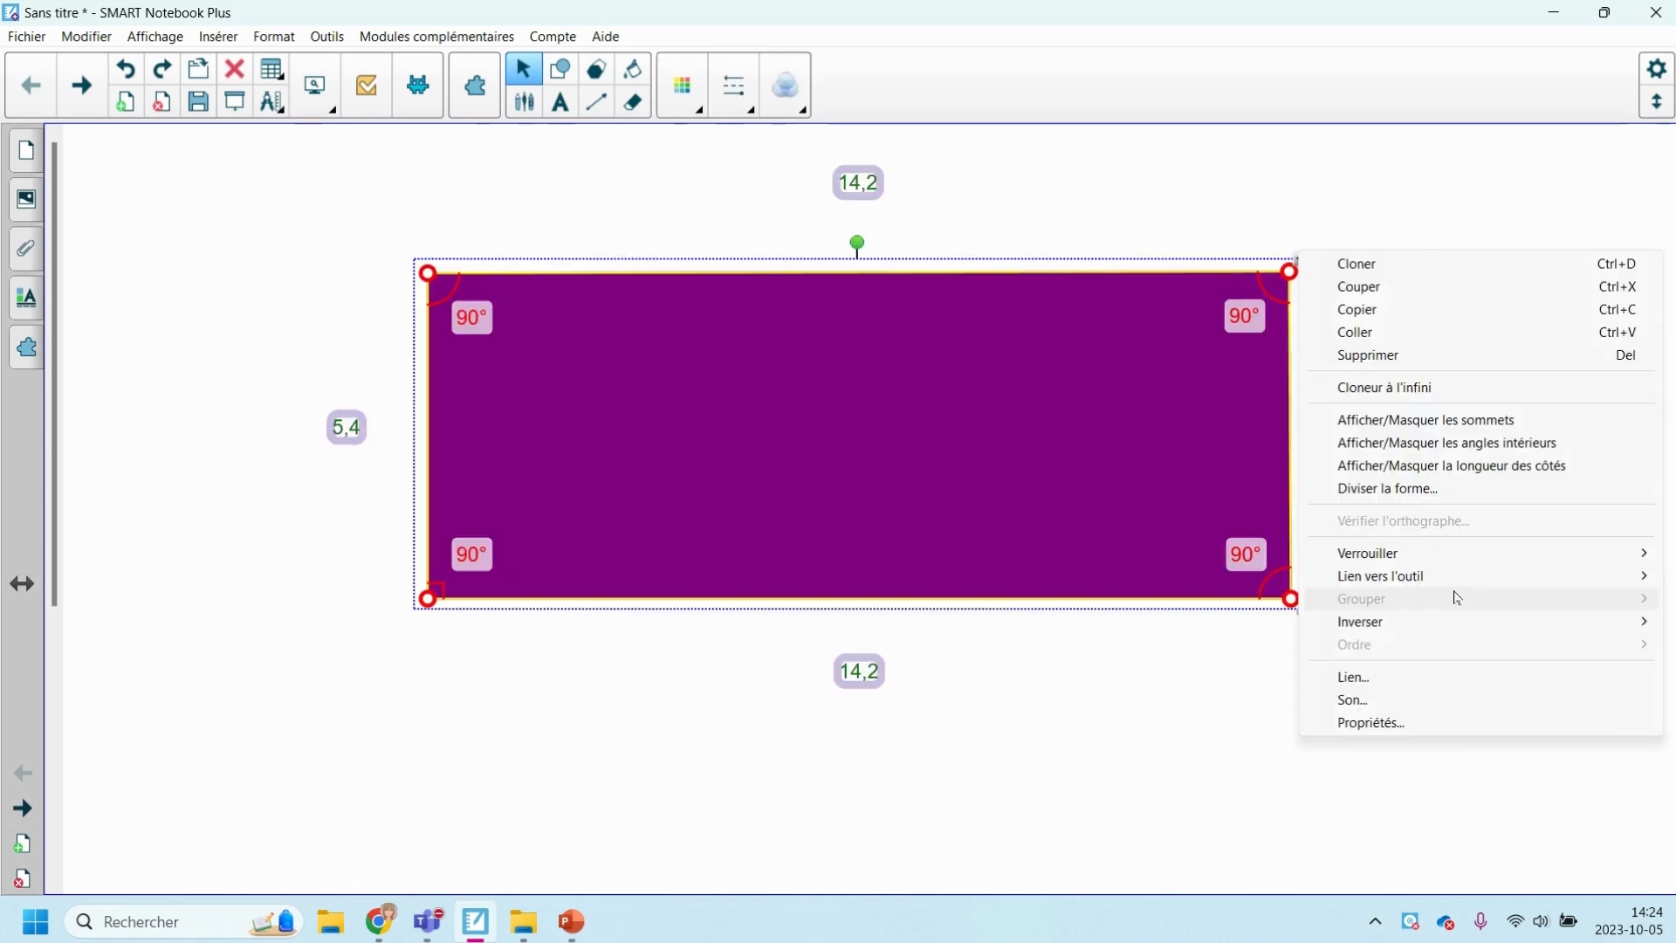
Link the rectangle to the pen tool (Outil Crayon), activate the pen through it, and choose the dashed magenta pen.
mouse_move(1426, 563)
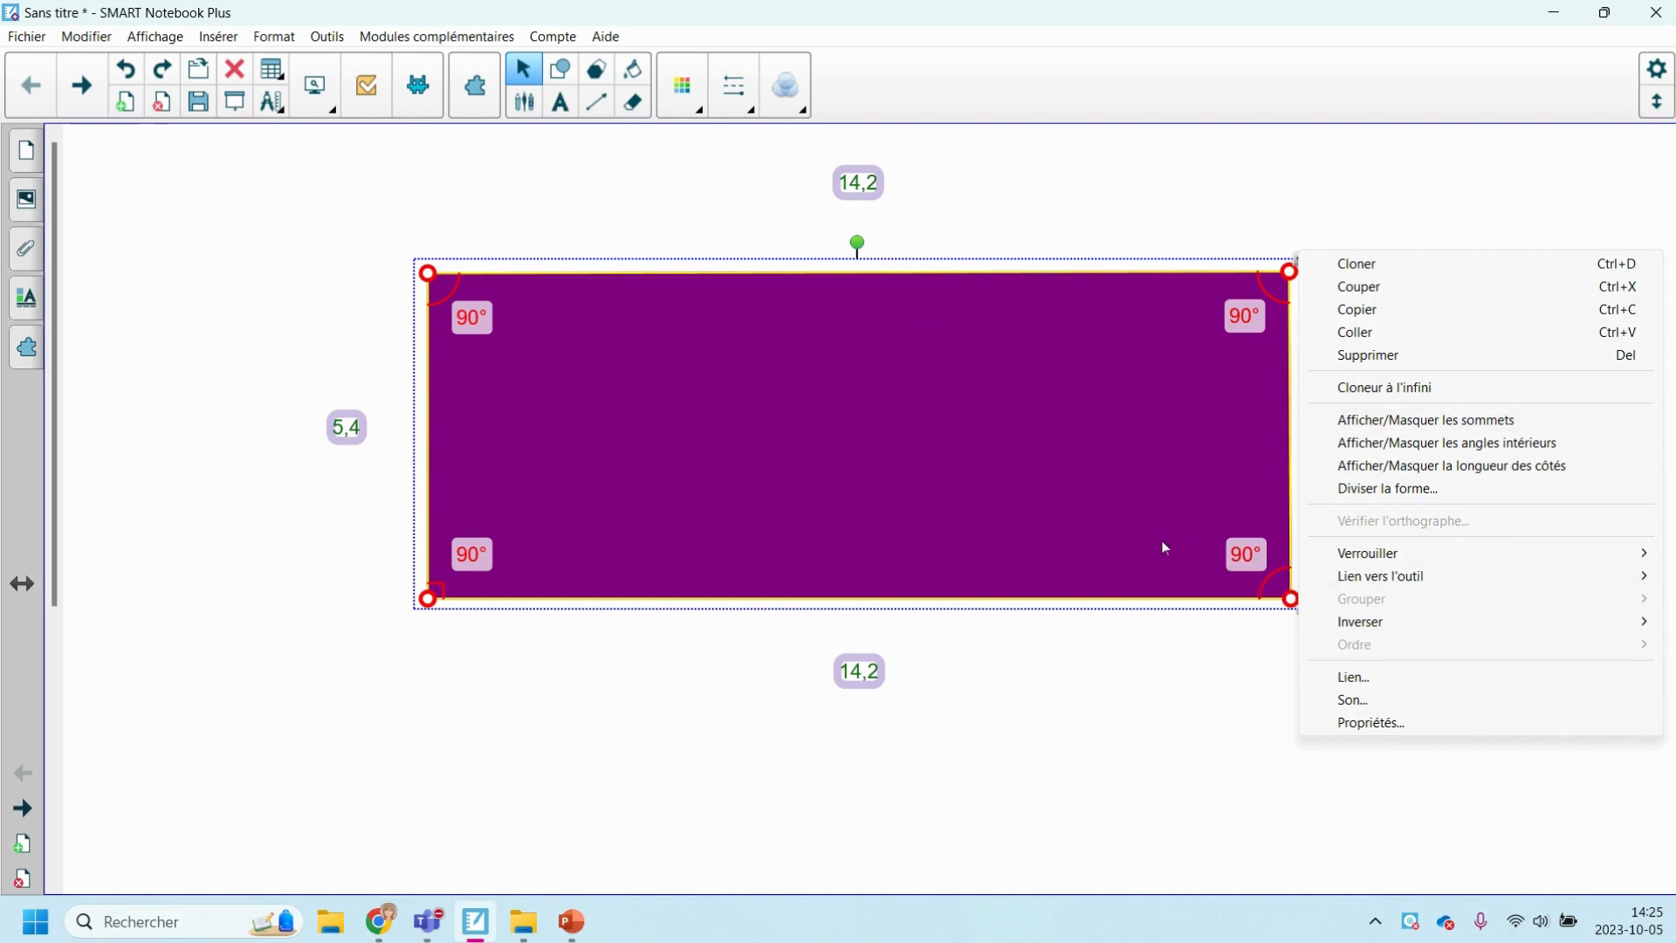
mouse_move(1362, 576)
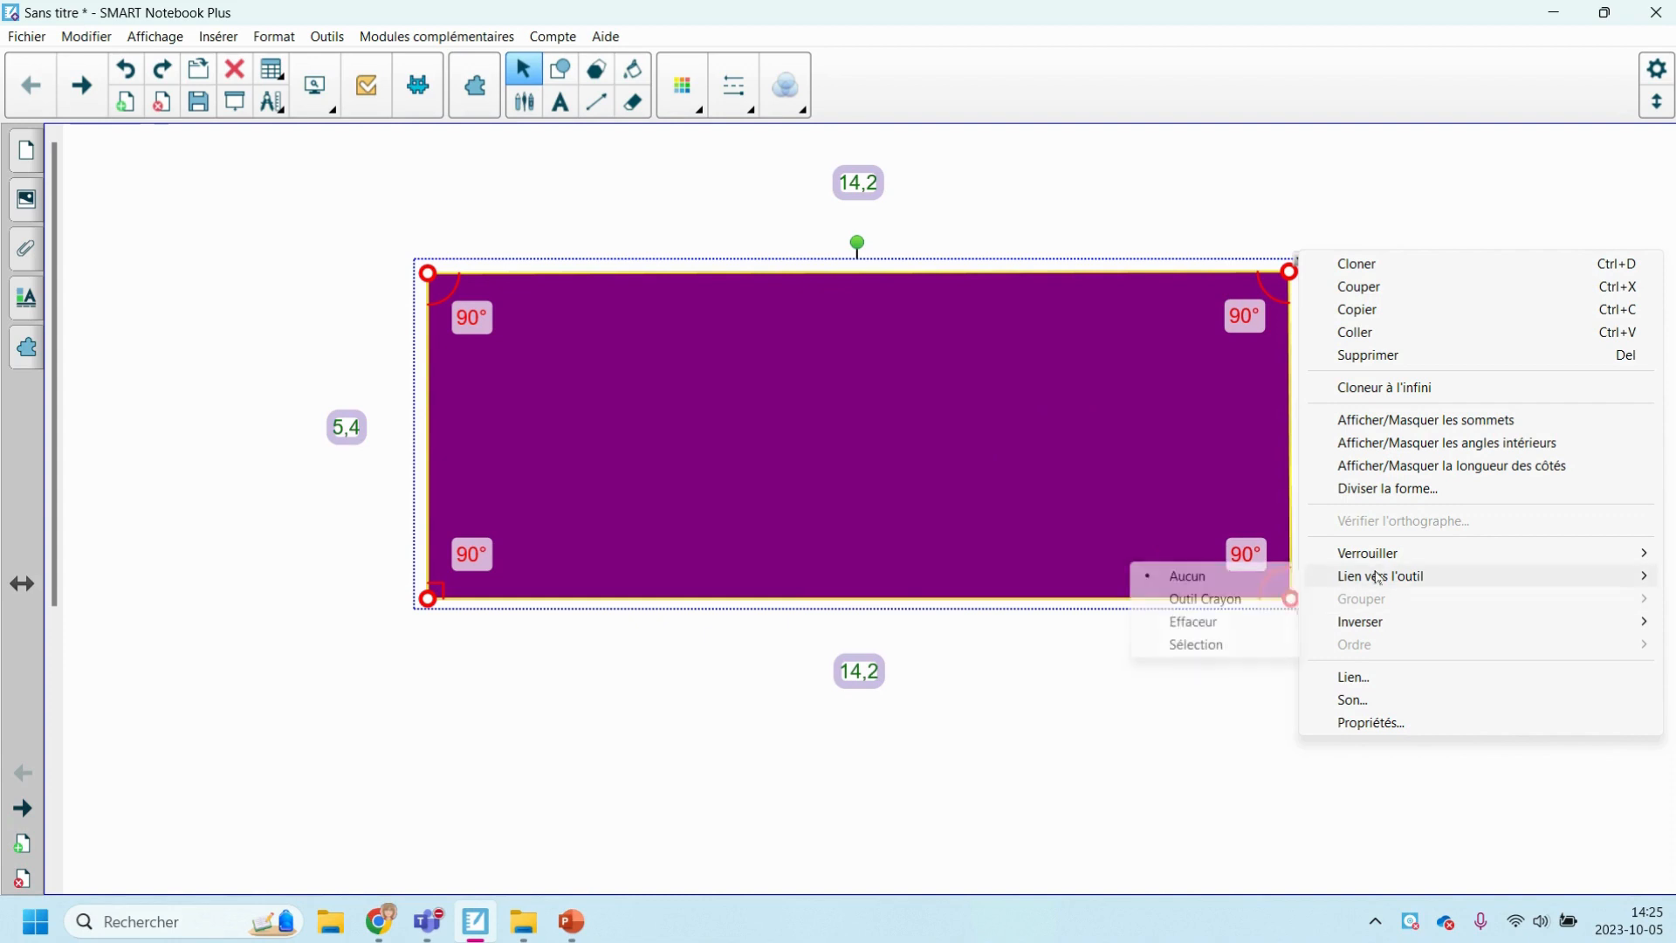
click(1226, 603)
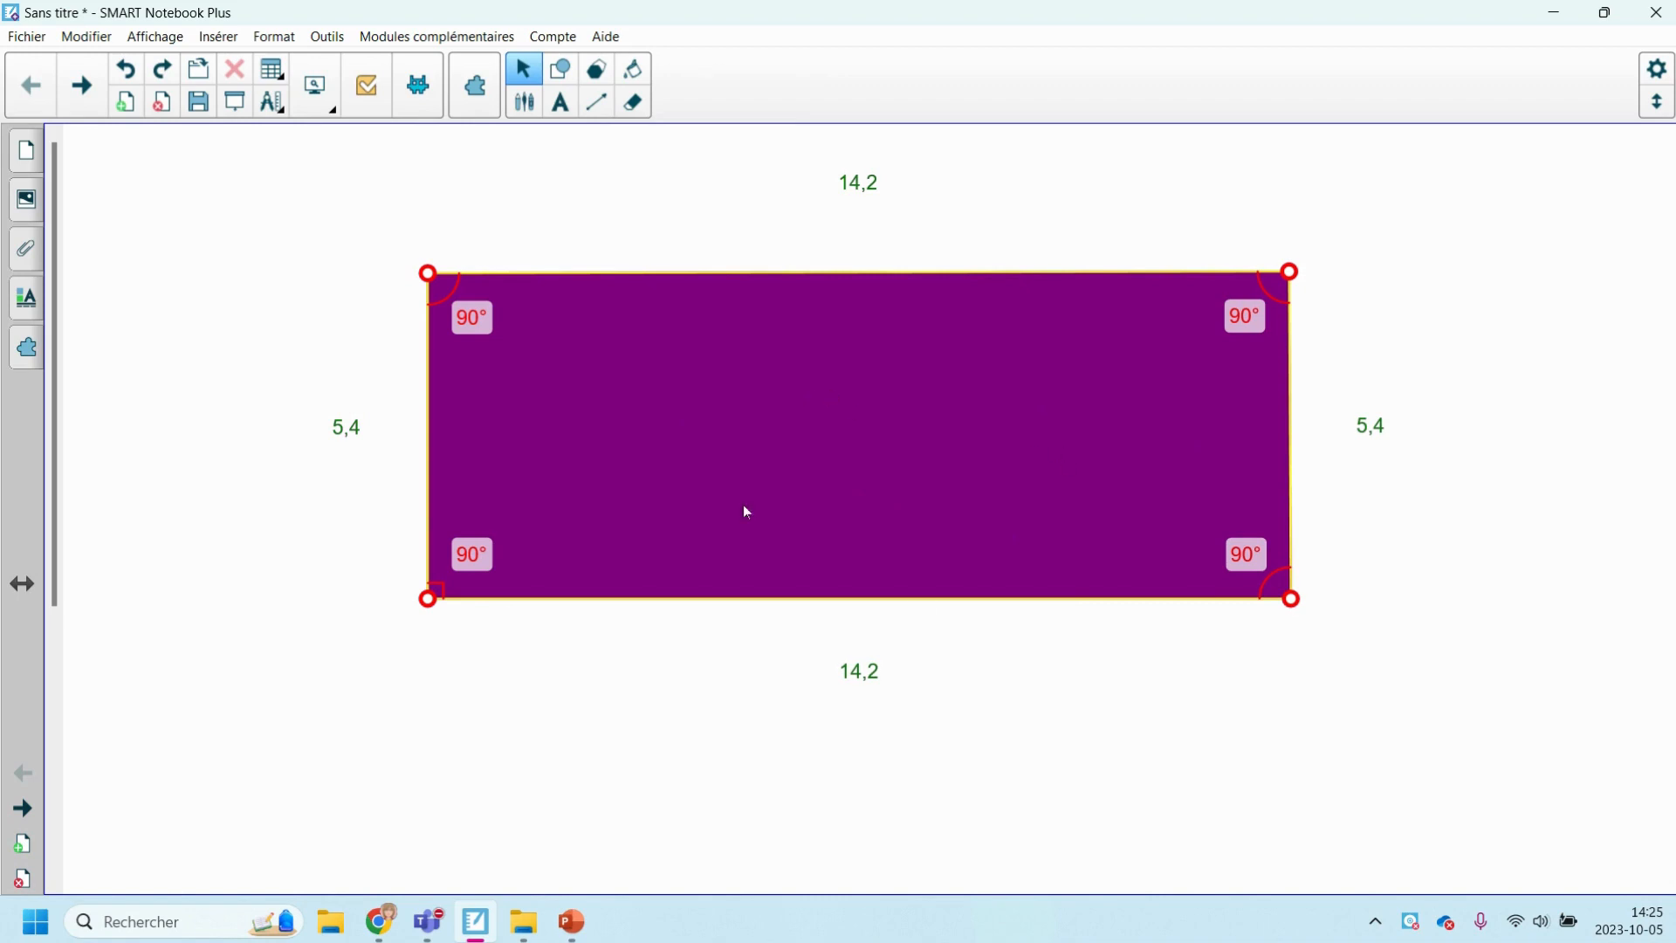
click(878, 427)
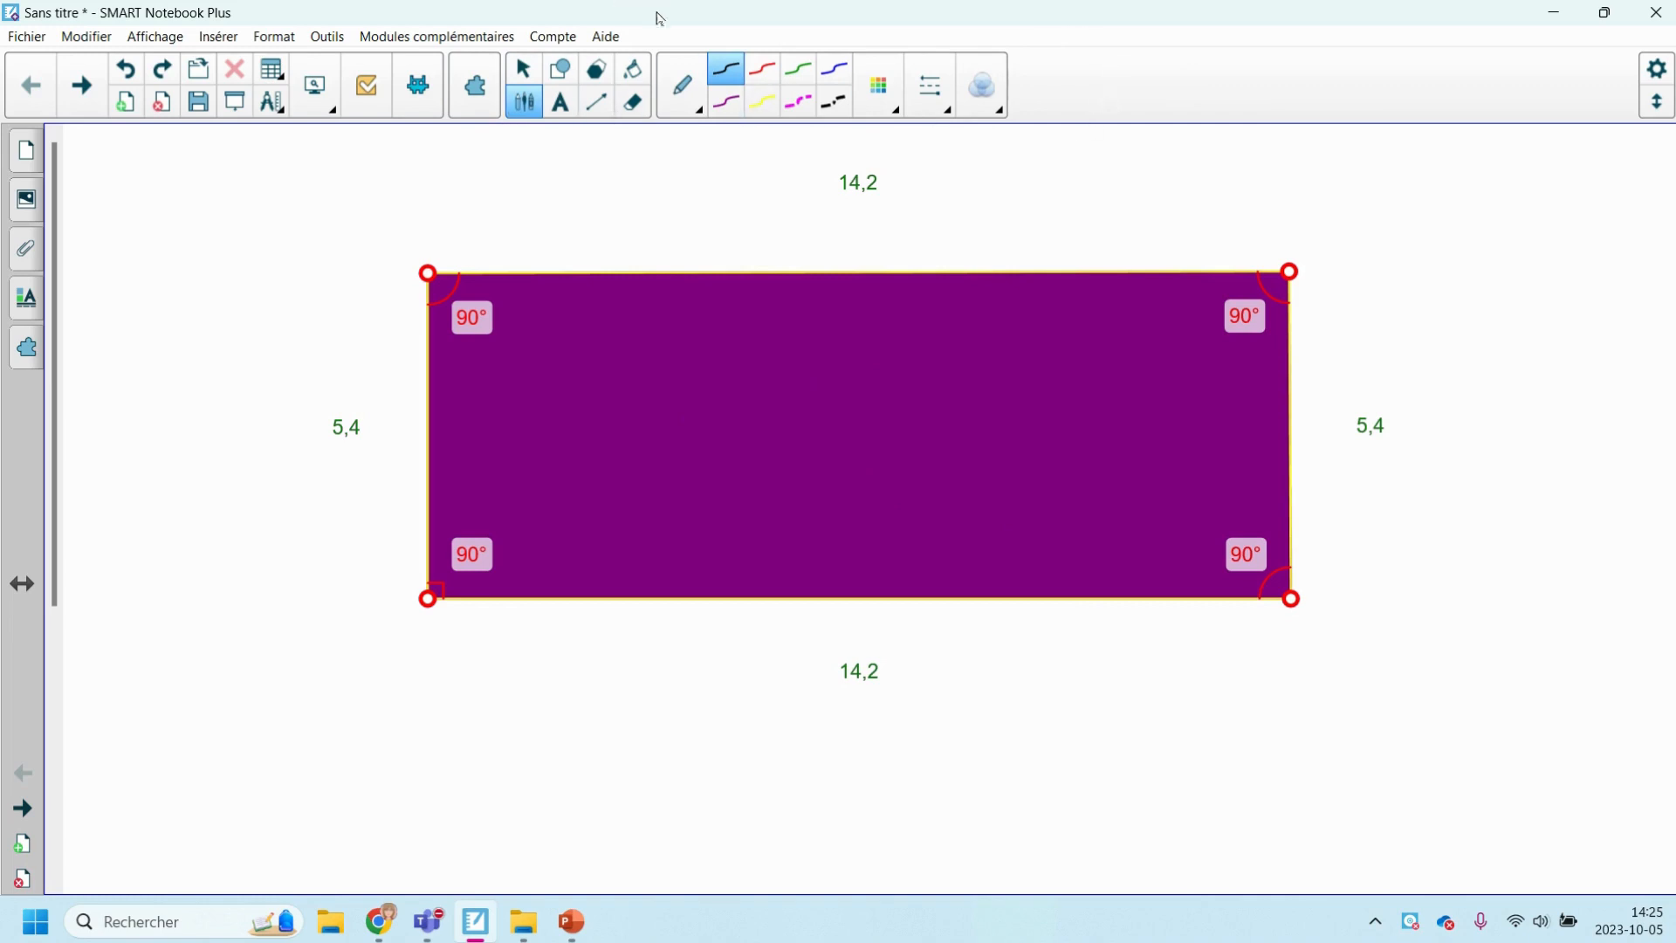
click(798, 108)
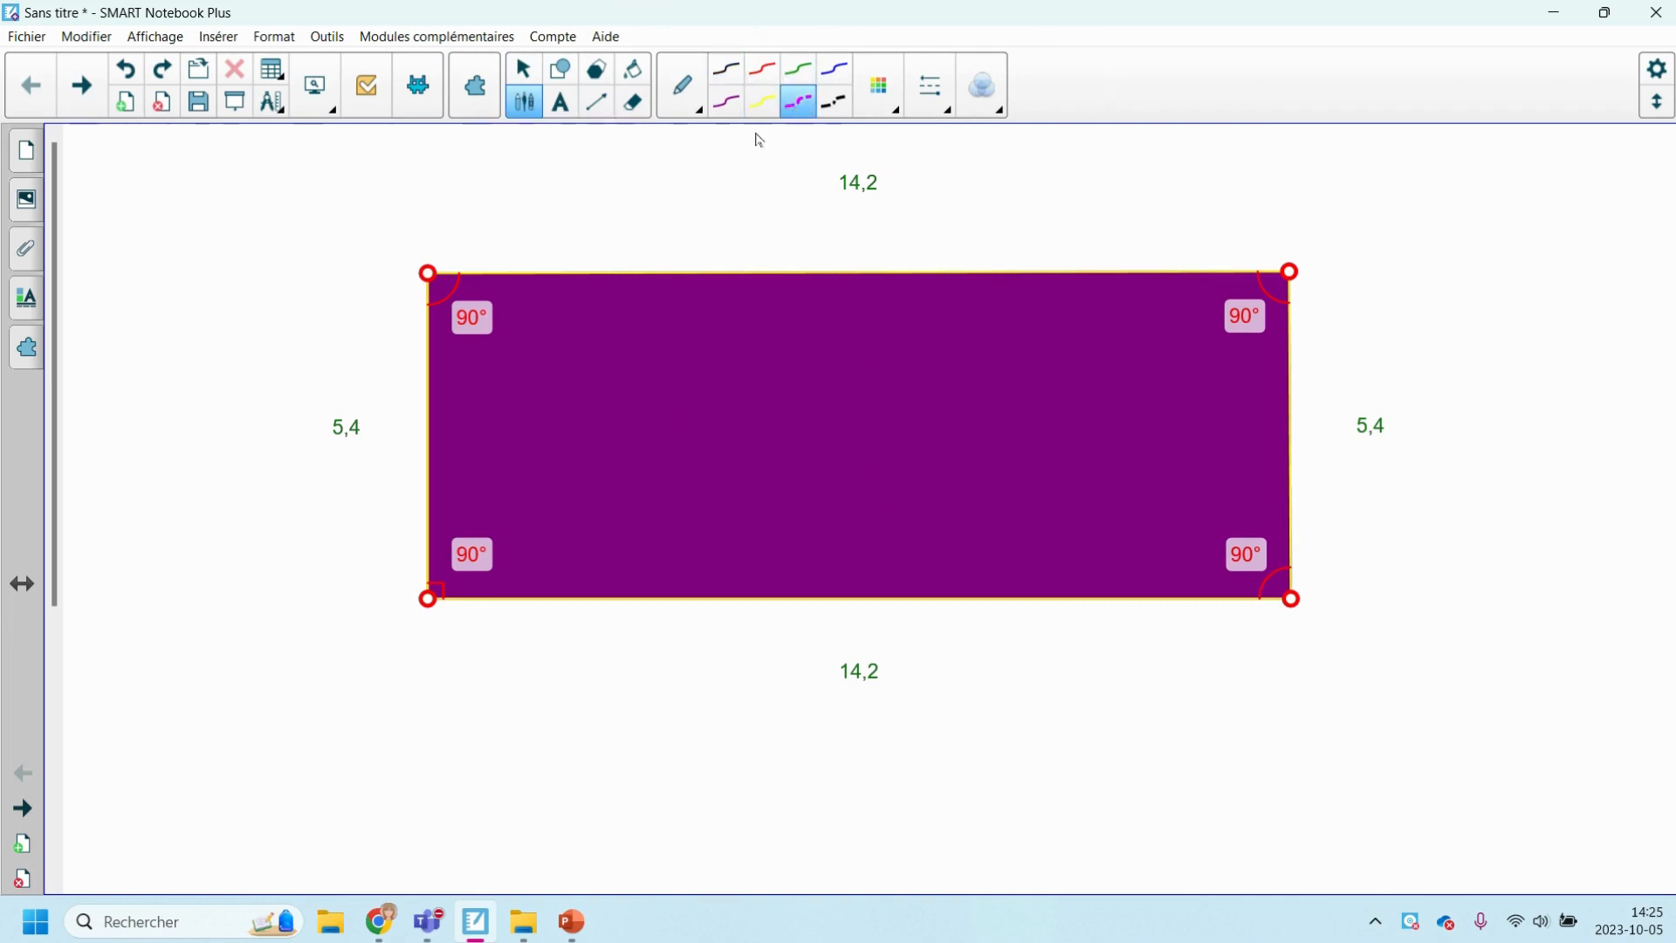